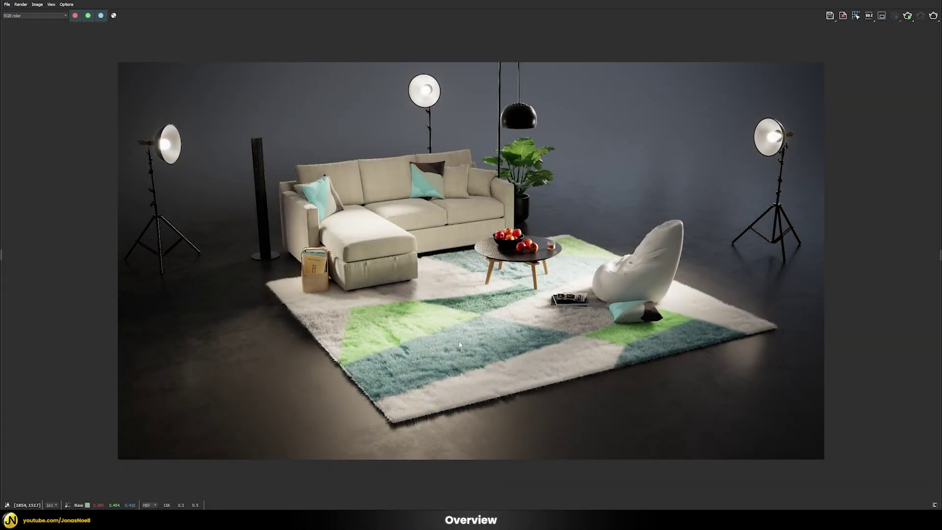
Examine the finished living-room render up close, focusing on the fur detail and edges of the patterned carpet
scroll(460, 345, "up", 2)
middle_click_drag(611, 252, 510, 227)
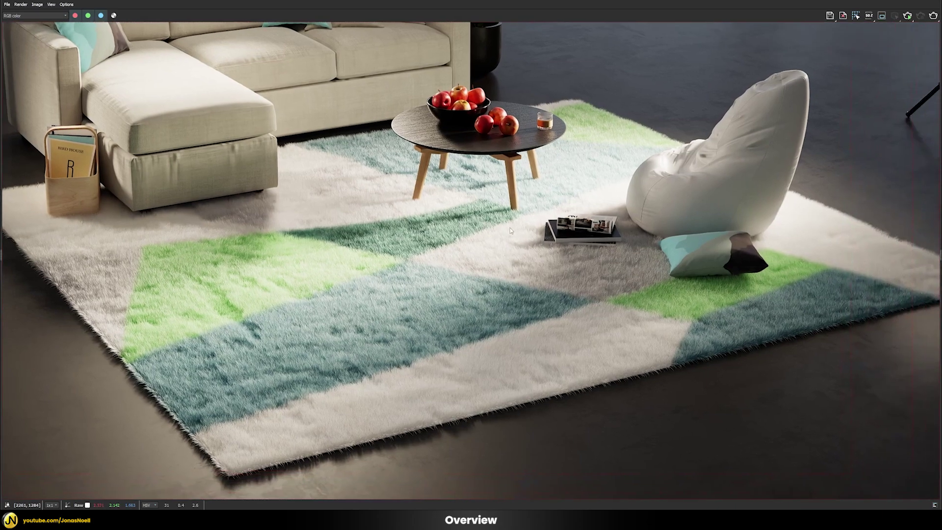
middle_click_drag(421, 273, 470, 240)
middle_click_drag(406, 205, 428, 218)
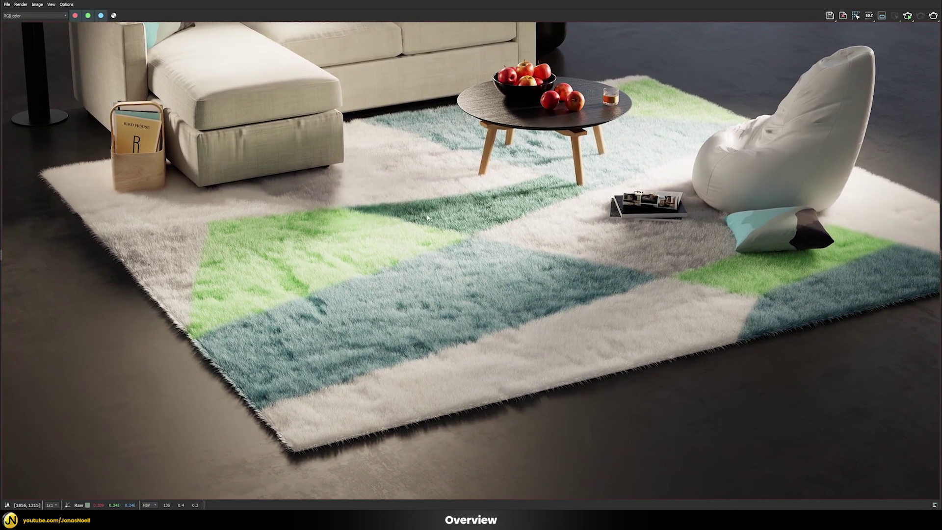
middle_click_drag(608, 254, 613, 268)
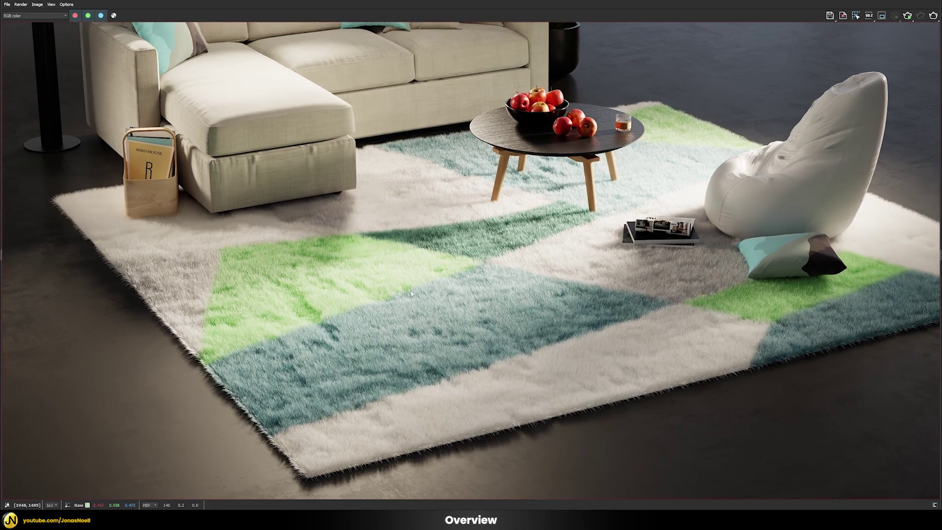
middle_click_drag(368, 275, 461, 296)
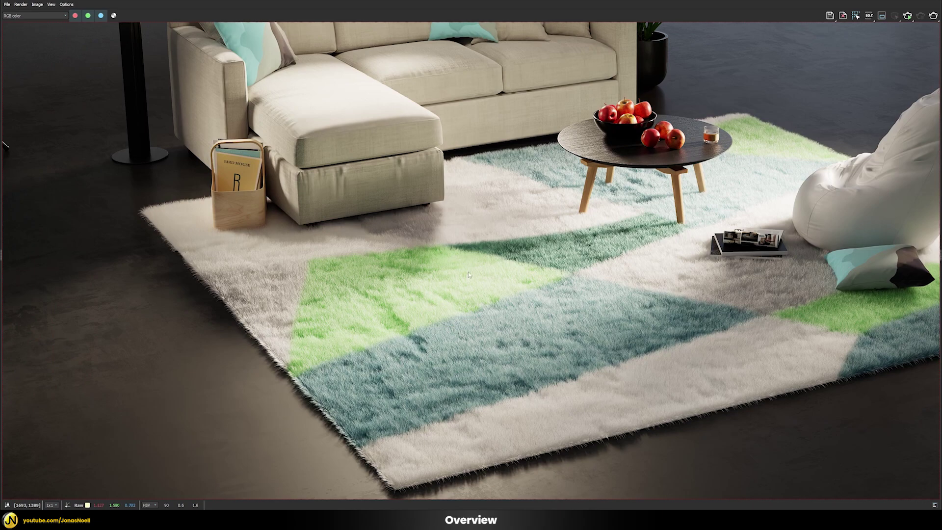
scroll(249, 341, "down", 5)
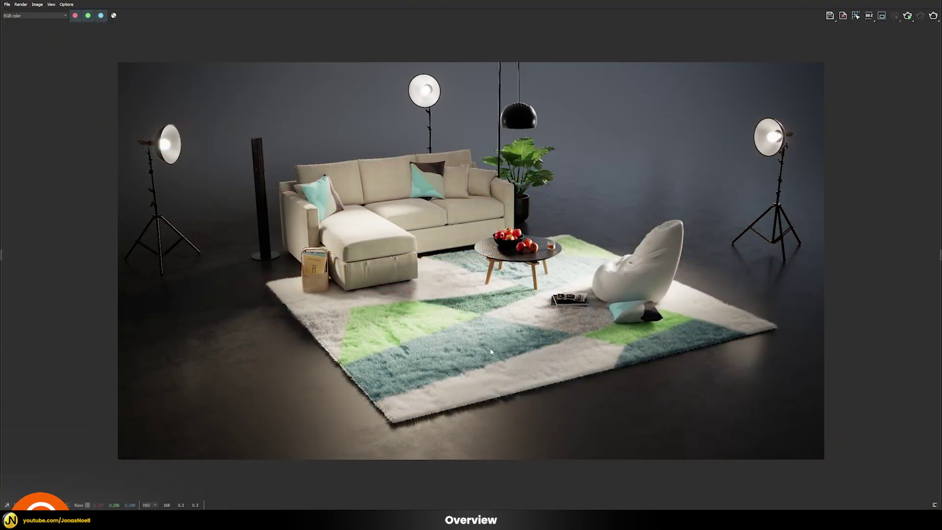
scroll(490, 351, "up", 2)
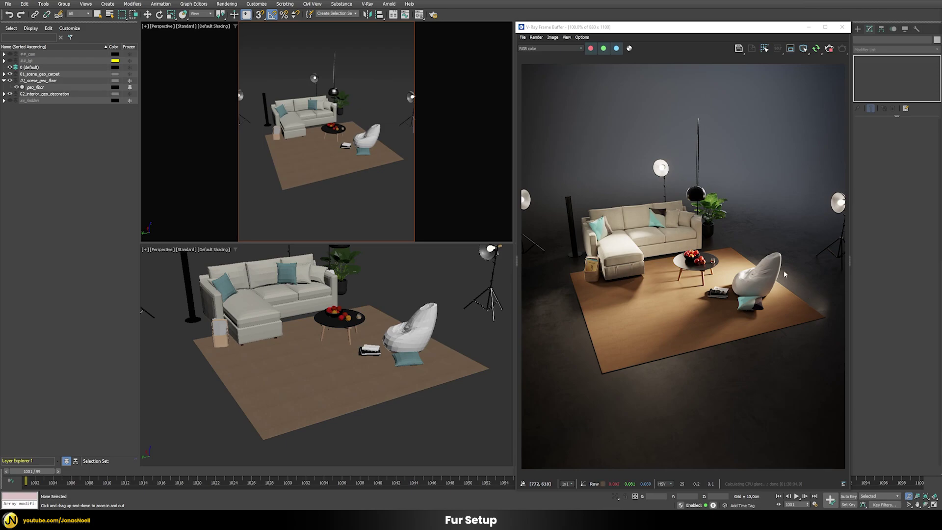
Reframe the rendered perspective view closer on the carpet's front corner, keeping the sofa and coffee table in view
left_click_drag(300, 148, 301, 138)
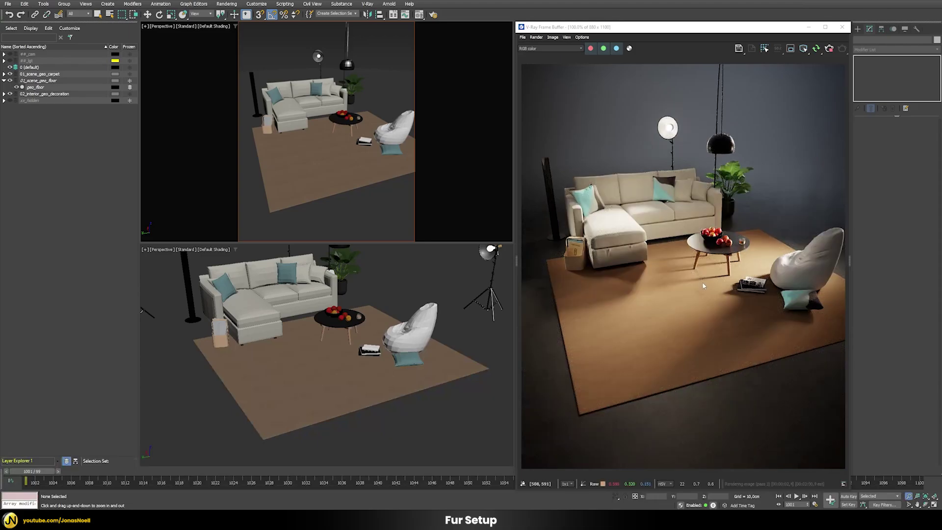
left_click_drag(301, 162, 301, 154)
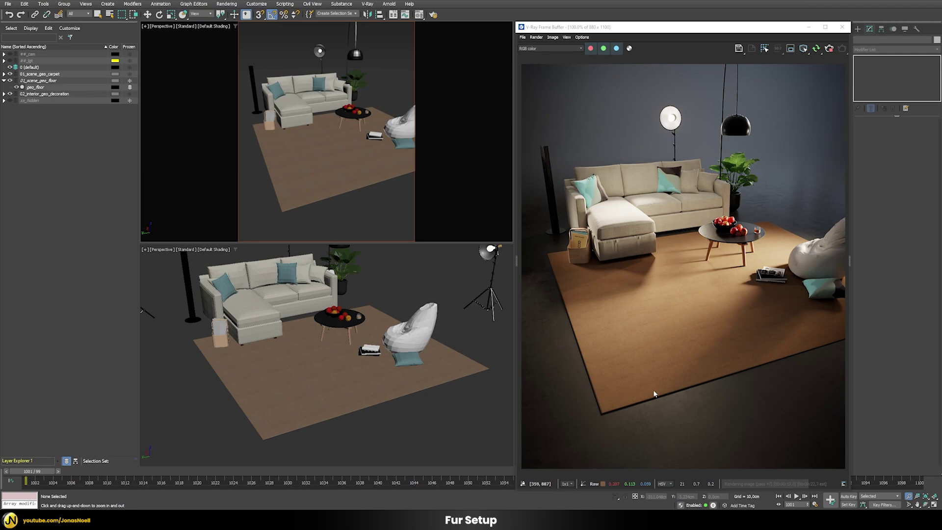
left_click_drag(275, 193, 330, 202)
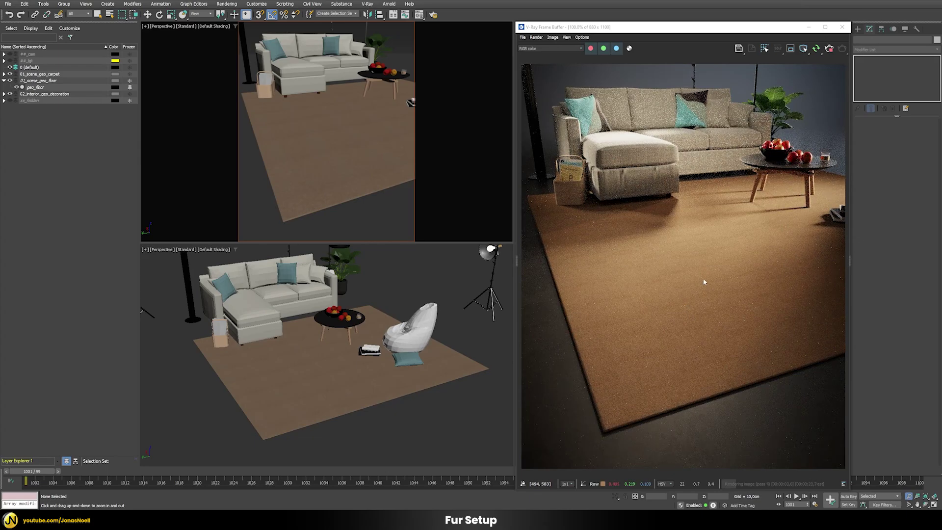
Select the carpet's top-surface polygons at Editable Poly level and check which material ID they use
key("q")
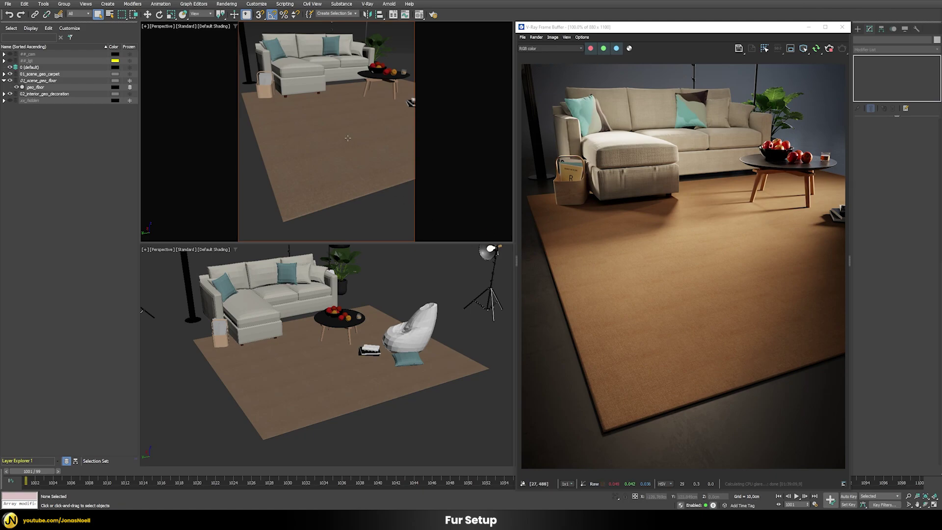
left_click(373, 162)
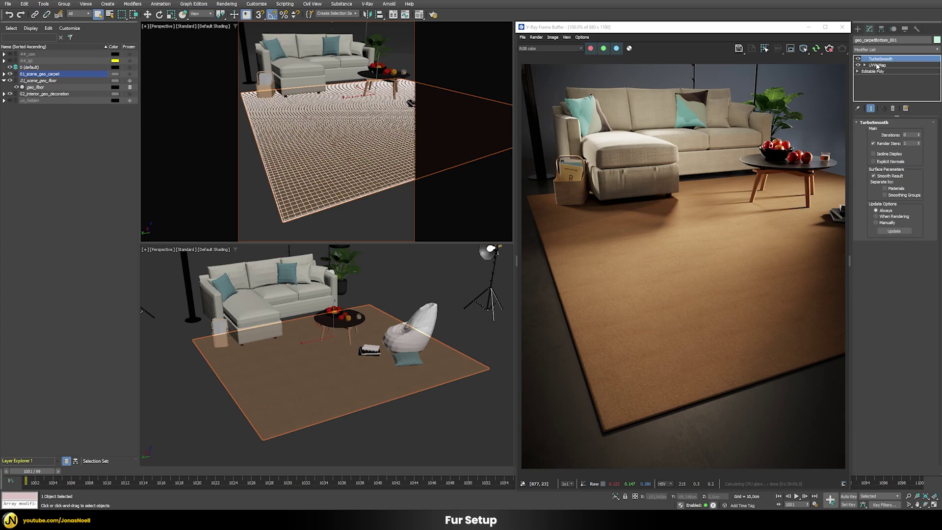
left_click(875, 71)
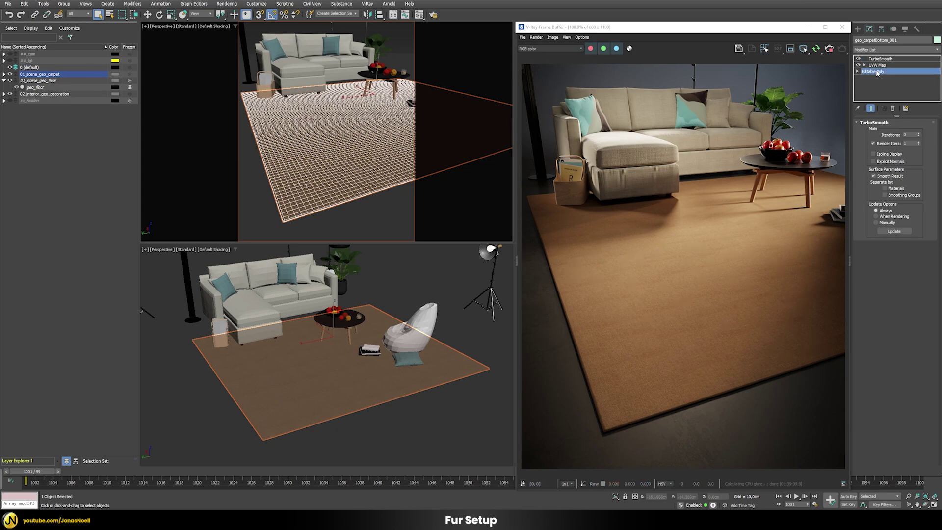
left_click(902, 131)
key("ctrl+a")
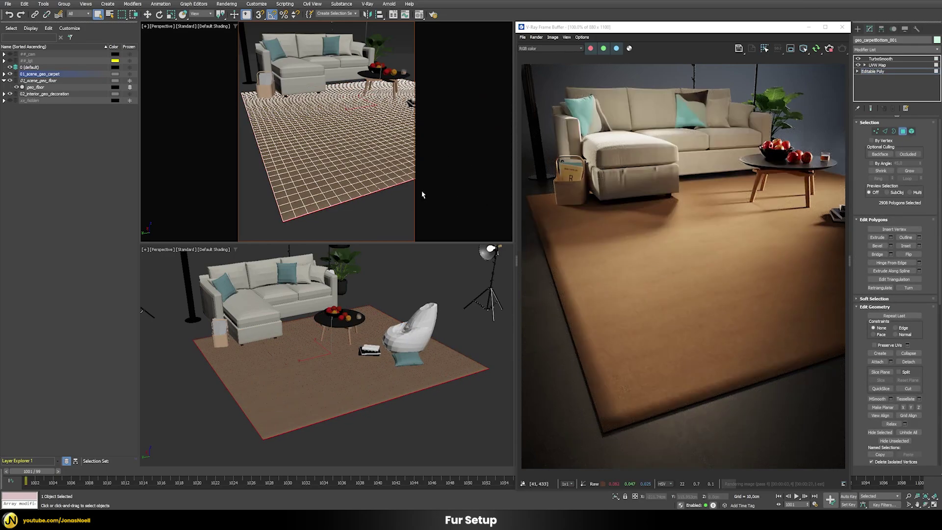
double_click(305, 157)
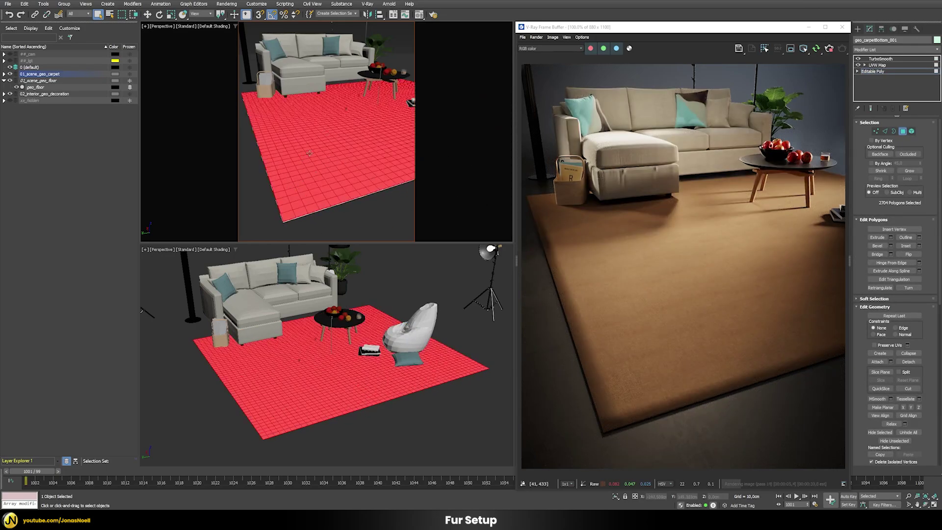
scroll(935, 368, "down", 5)
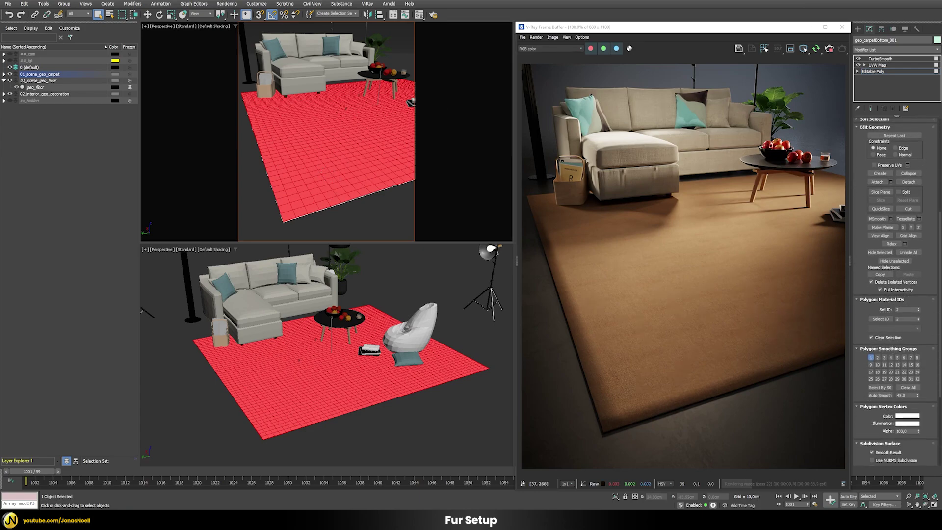
Check the material ID of the carpet's side and underside polygons, and leave the carpet deselected
key("ctrl+d")
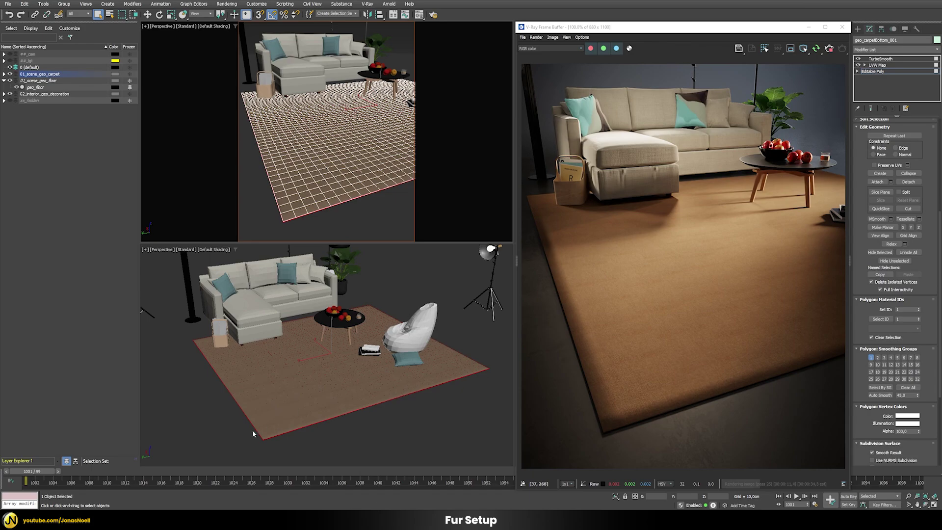
middle_click_drag(276, 440, 328, 377, "alt")
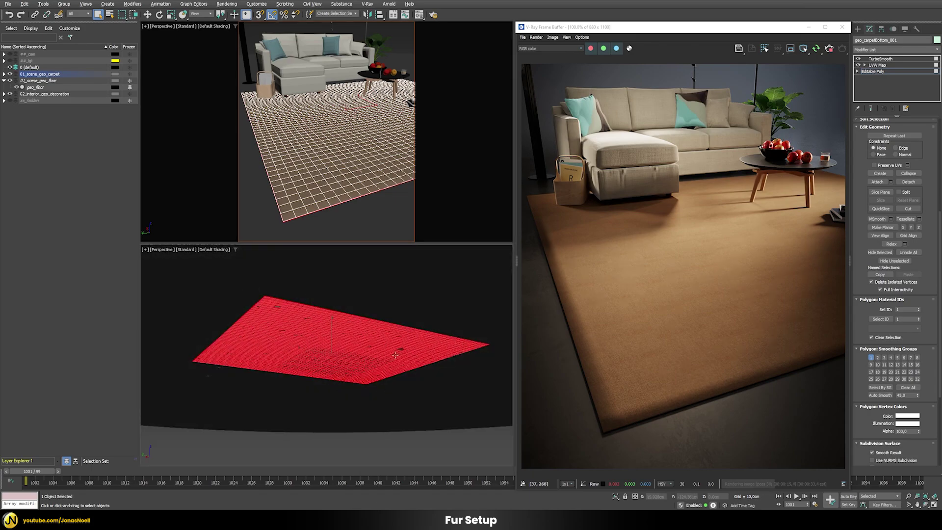
middle_click_drag(335, 341, 338, 427, "alt")
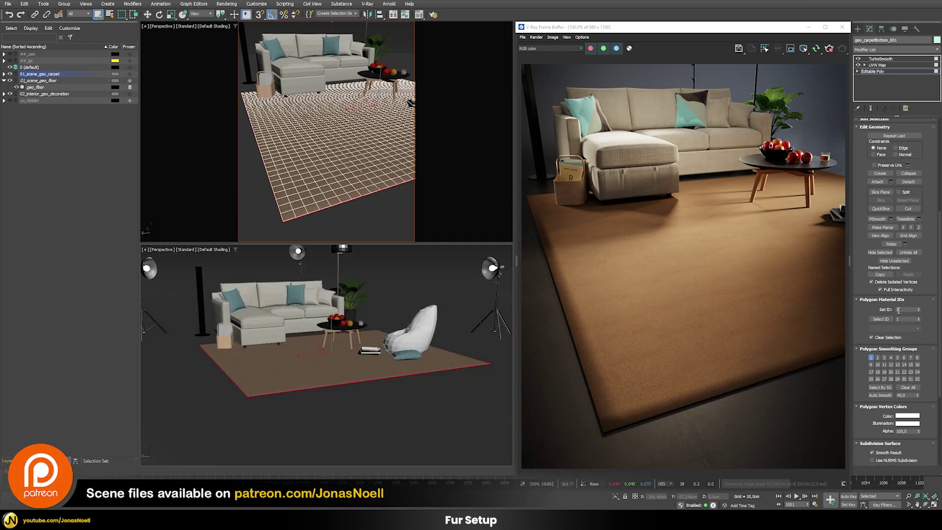
left_click(413, 54)
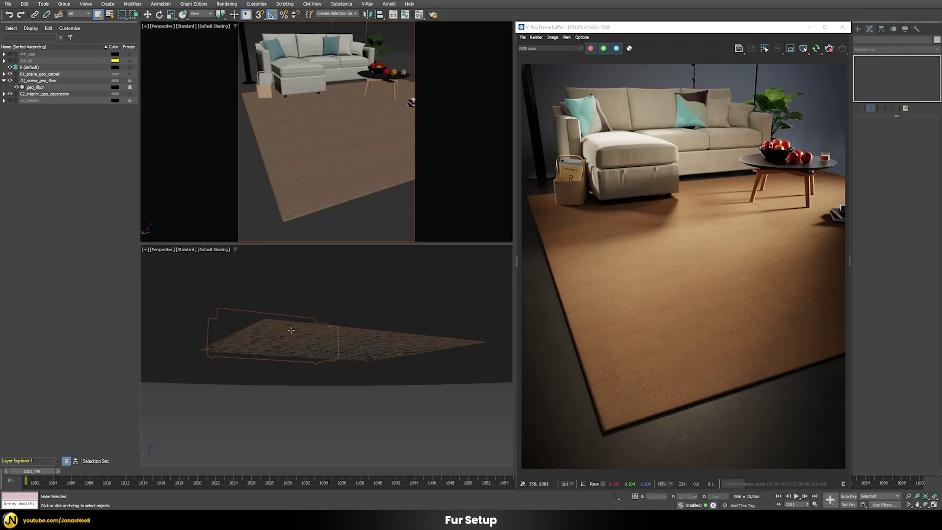
key("alt+q")
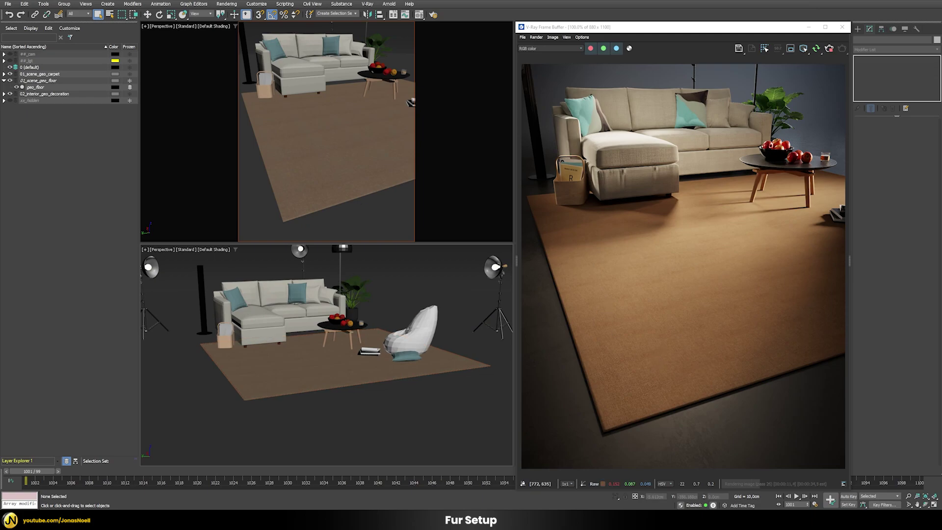
Create a VRayFur object with the carpet geo_carpetBottom_001 as its source object
left_click(376, 148)
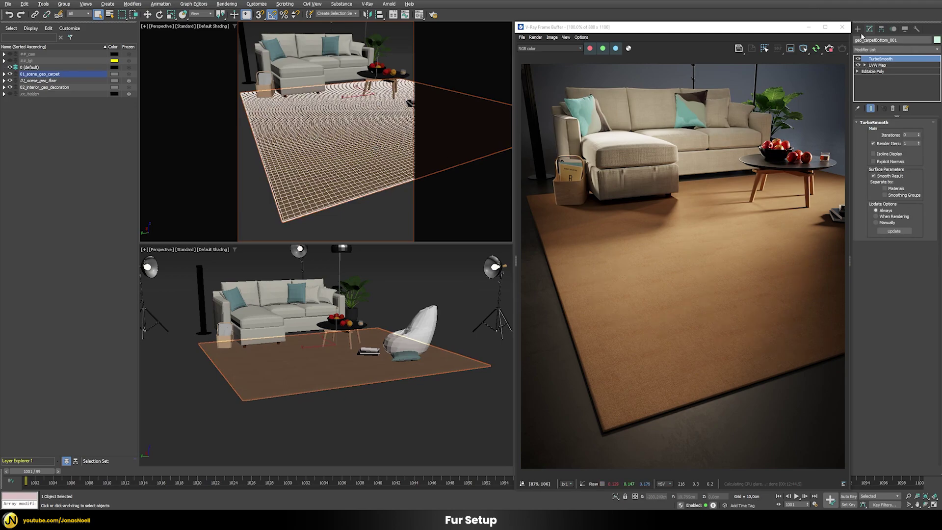
left_click(858, 29)
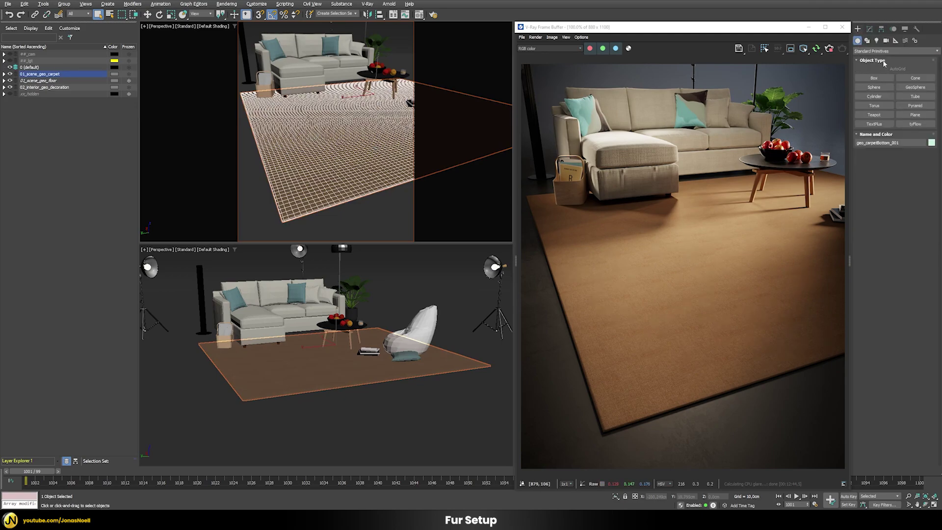
left_click(883, 51)
left_click(860, 159)
left_click(876, 87)
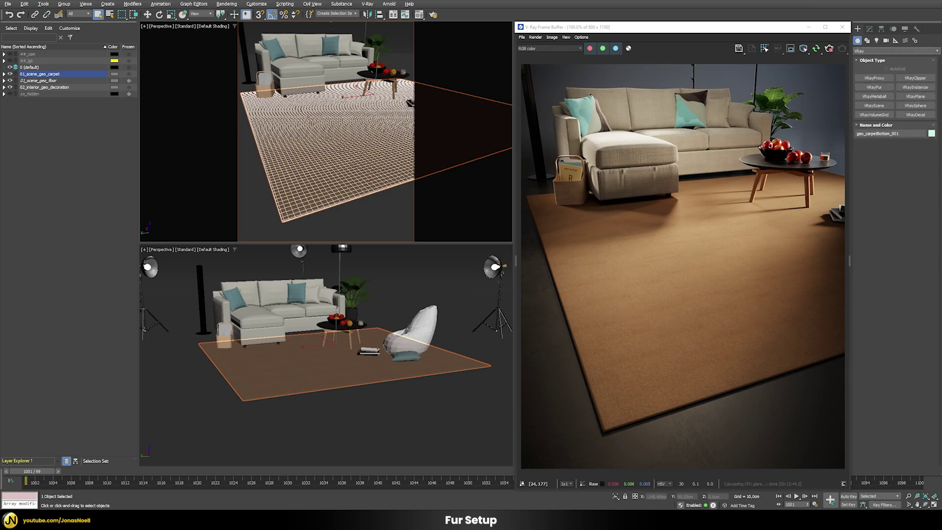
left_click(872, 88)
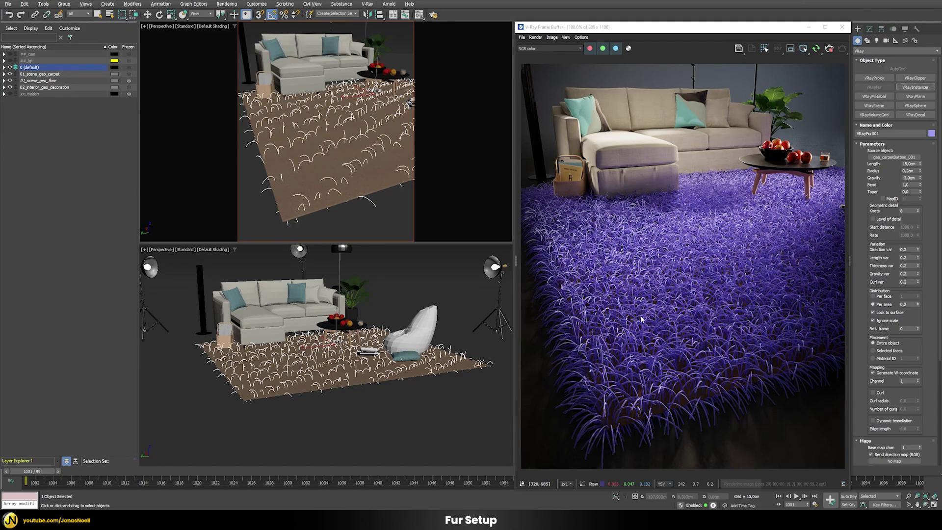
Open the new fur's parameters for modification and inspect the carpet's underside for unwanted hair strands
left_click(870, 29)
middle_click_drag(338, 128, 344, 170, "alt")
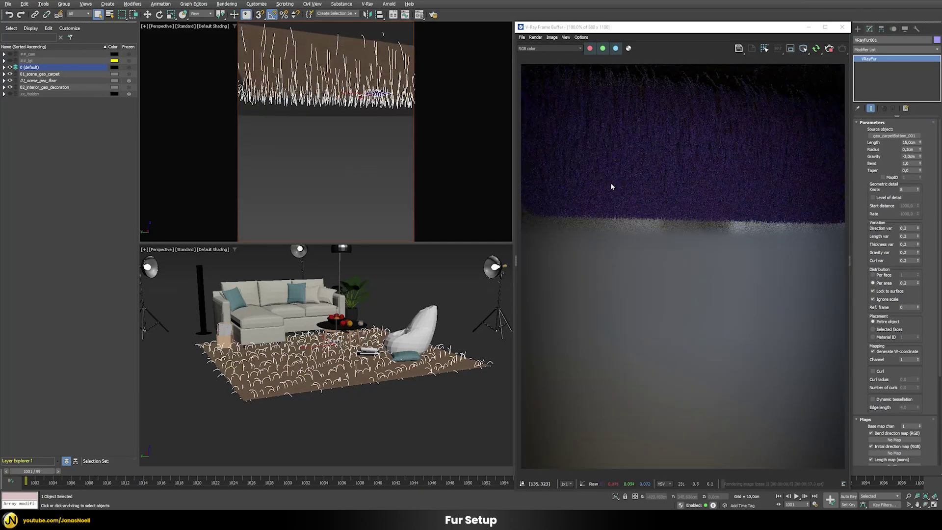
middle_click_drag(294, 98, 265, 158)
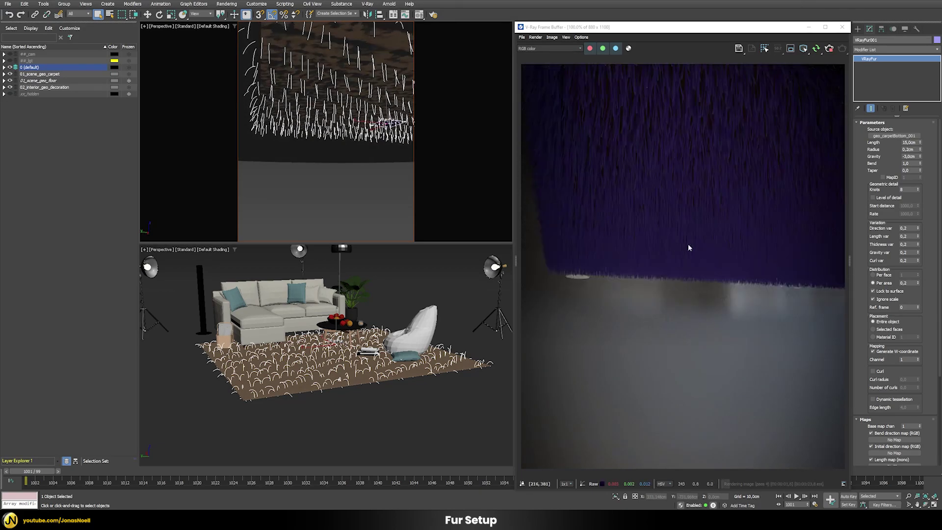
scroll(352, 119, "down", 5)
middle_click_drag(352, 119, 373, 138, "alt")
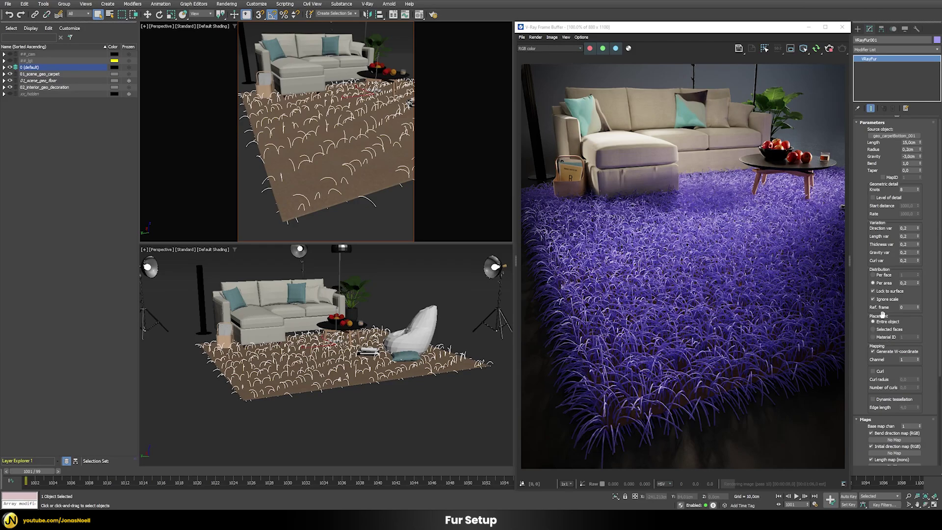
Restrict the fur placement to Material ID 2 and check the carpet's underside in the render
left_click(873, 338)
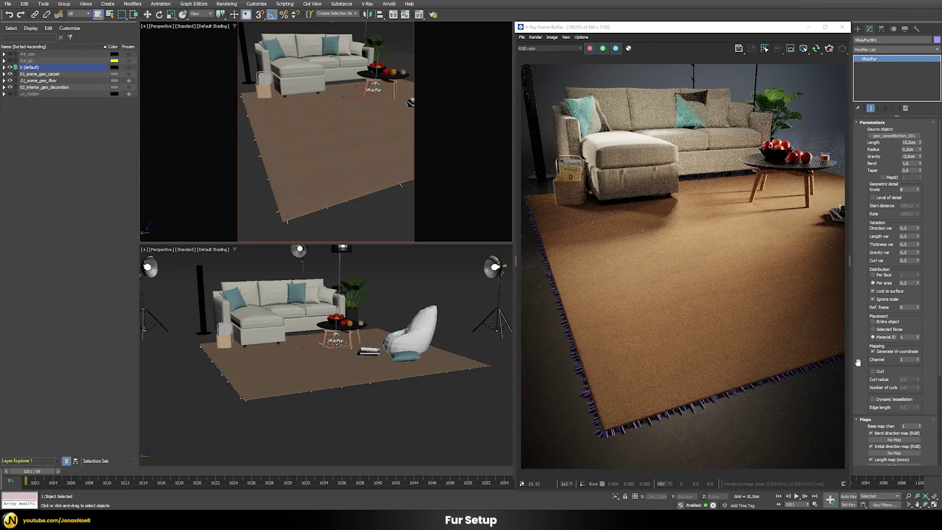
left_click(919, 336)
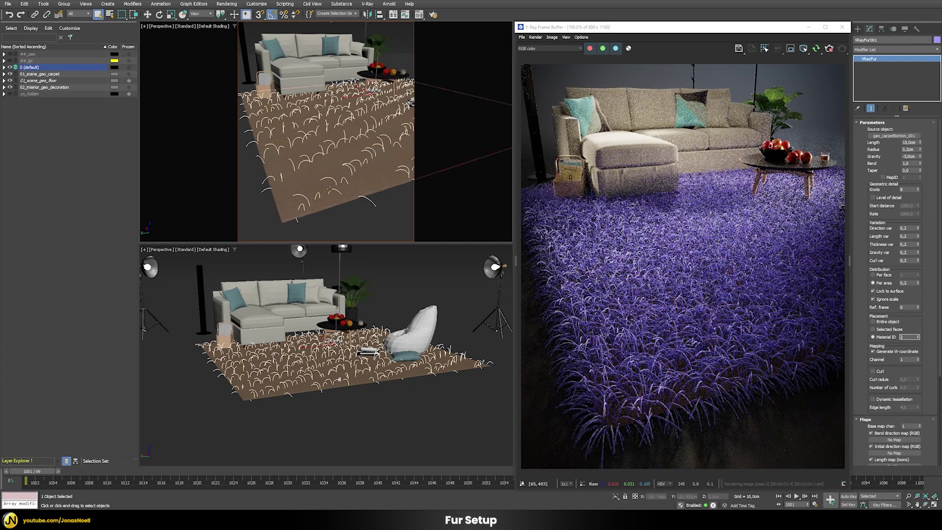
middle_click_drag(335, 147, 336, 170, "alt")
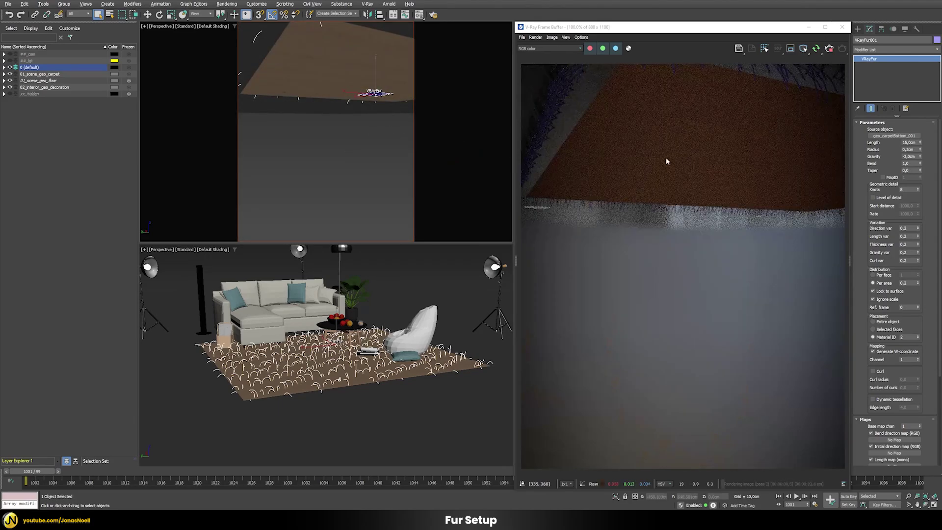
middle_click_drag(342, 81, 410, 103, "alt")
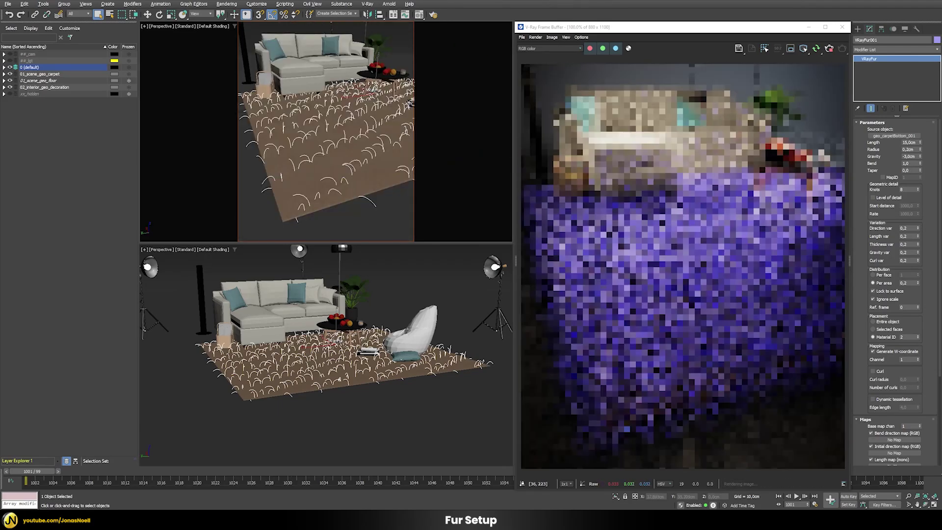
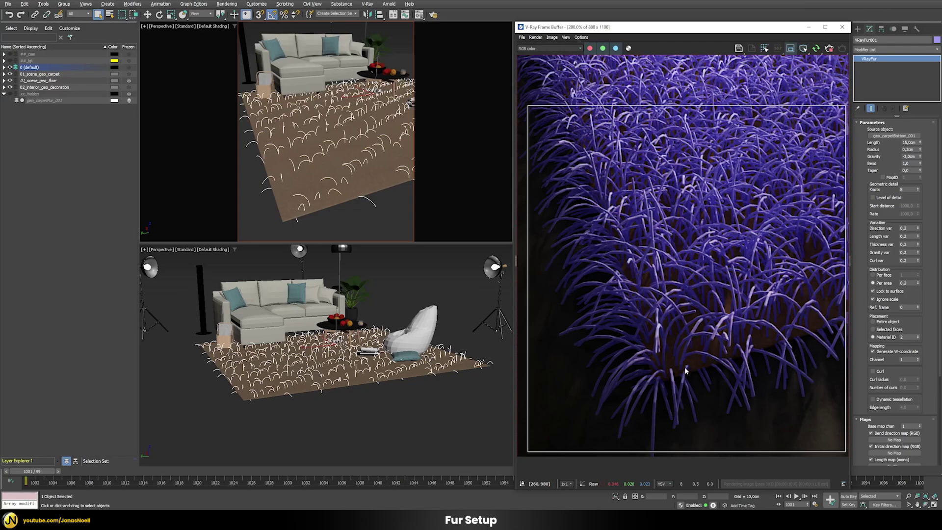
Set the fur's Taper to 1.0 so the strands thin out to pointed tips
left_click(908, 170)
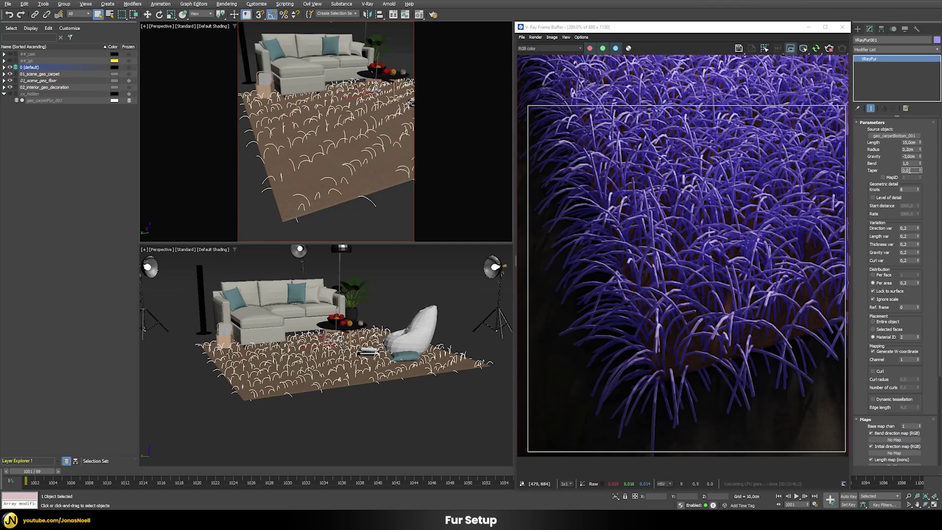
key("Return")
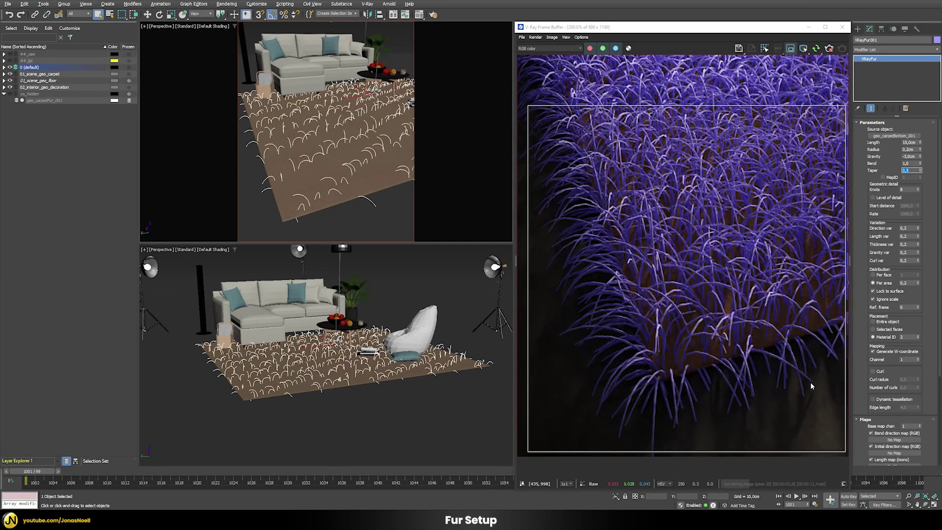
type("1")
key("Return")
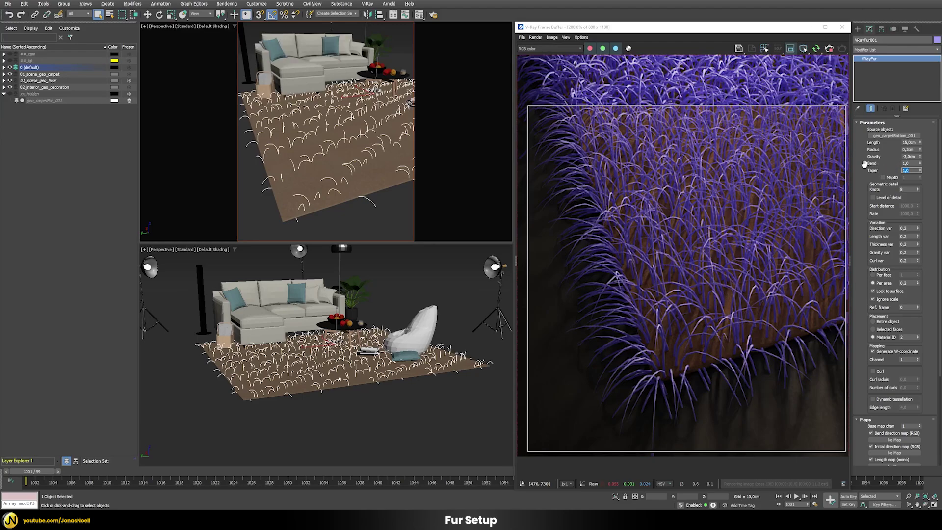
Try straight and moderately curved strands, and set the fur's Bend to 0.75
right_click(920, 165)
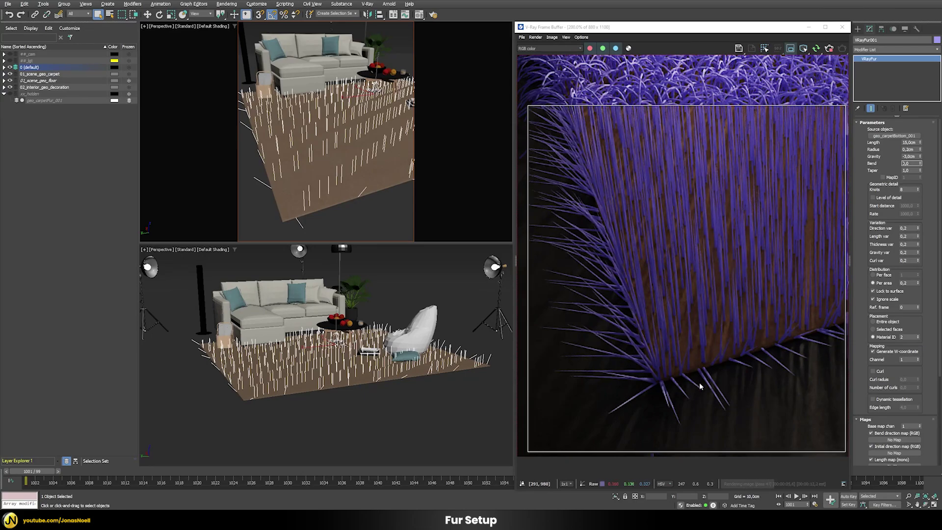
double_click(905, 164)
type("1")
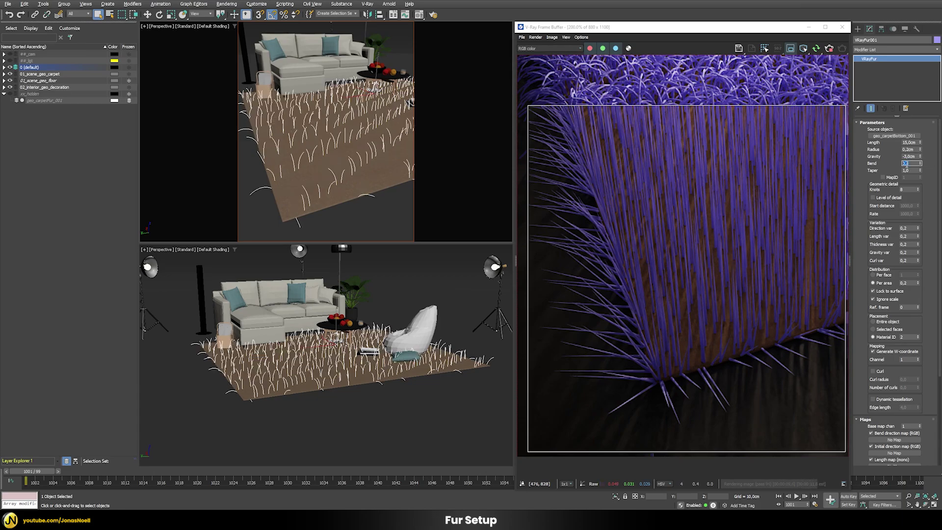
key("Return")
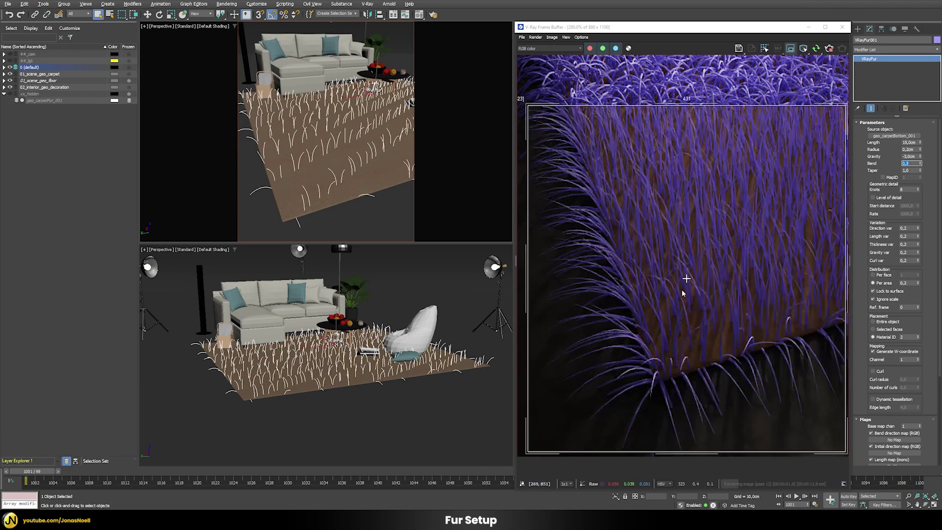
type("0,75")
key("Return")
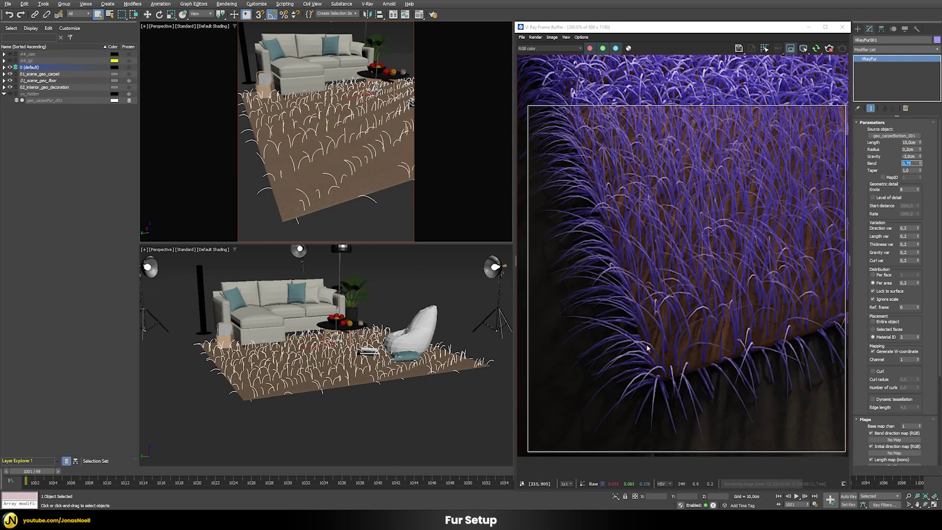
Set the fur's Length to 4.0 cm and inspect the strand coverage across the whole carpet in the render
left_click(910, 143)
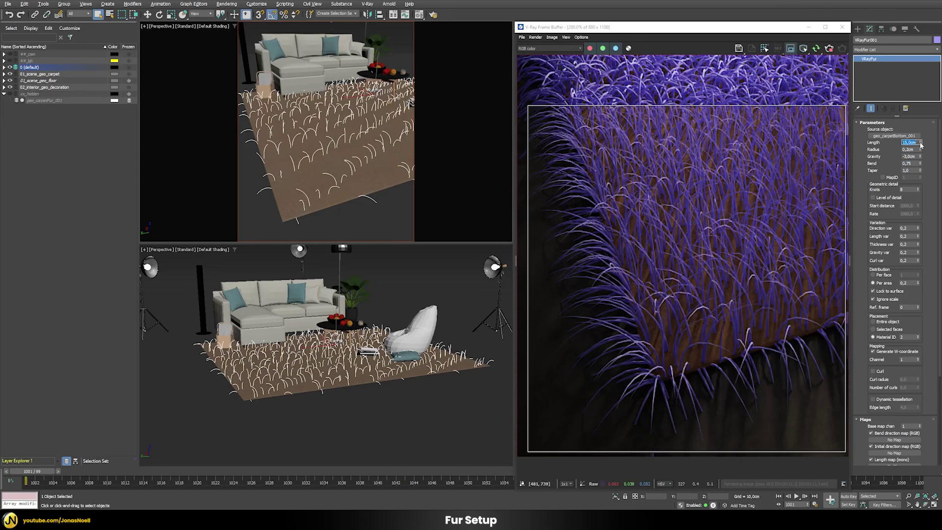
type("4")
key("Return")
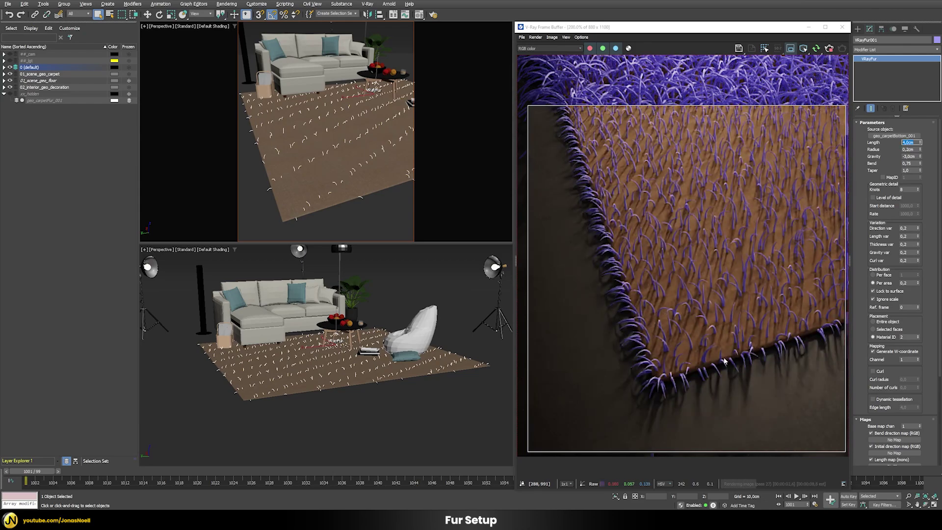
right_click_drag(694, 309, 712, 314)
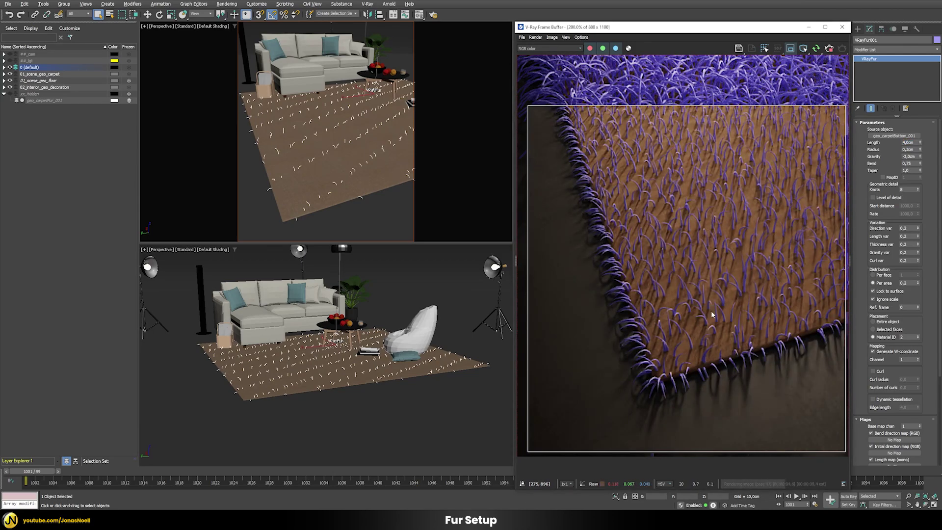
right_click_drag(725, 254, 721, 256)
scroll(697, 344, "down", 1)
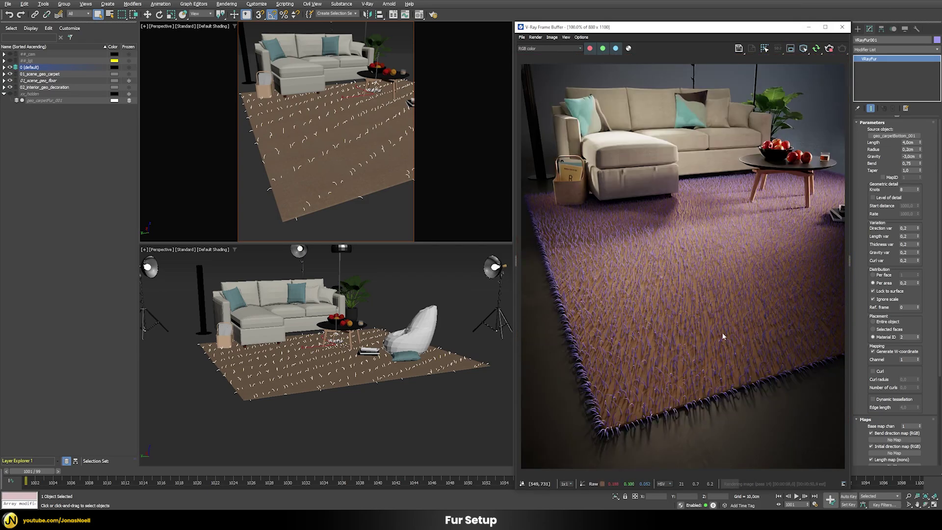
scroll(628, 337, "up", 1)
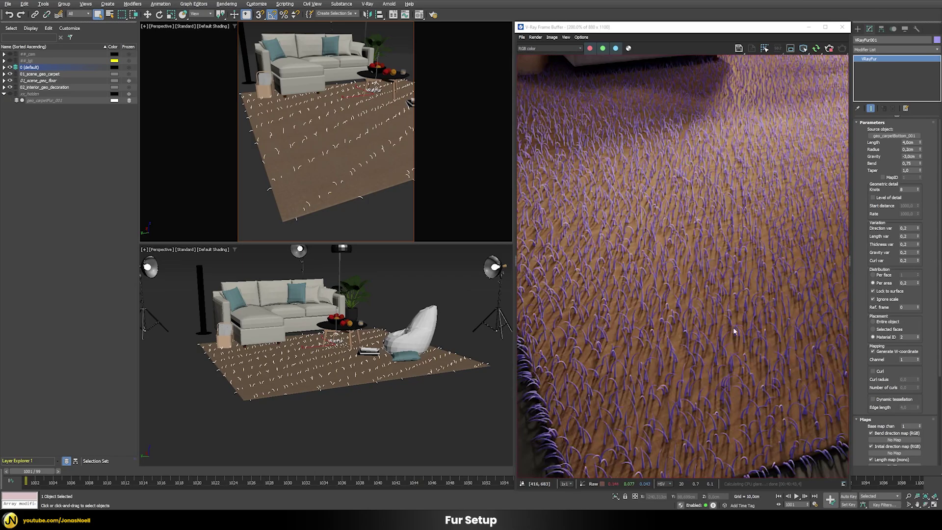
scroll(704, 244, "up", 1)
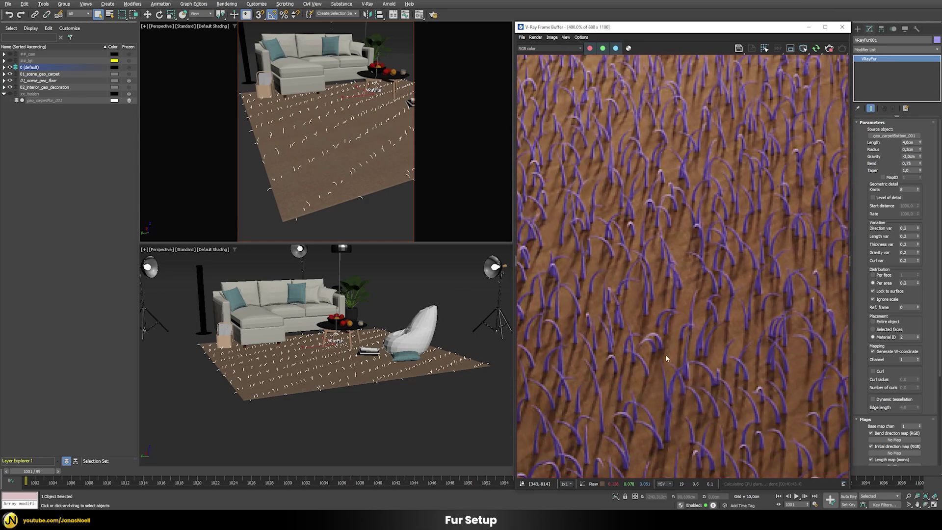
scroll(666, 355, "down", 2)
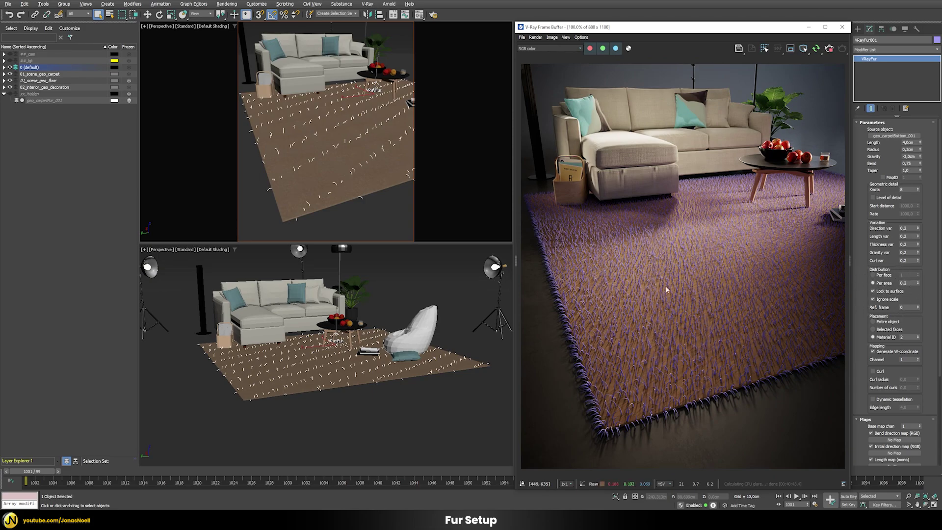
Set the fur's Per area distribution to 4.0 and check the carpet's density in the render
double_click(910, 282)
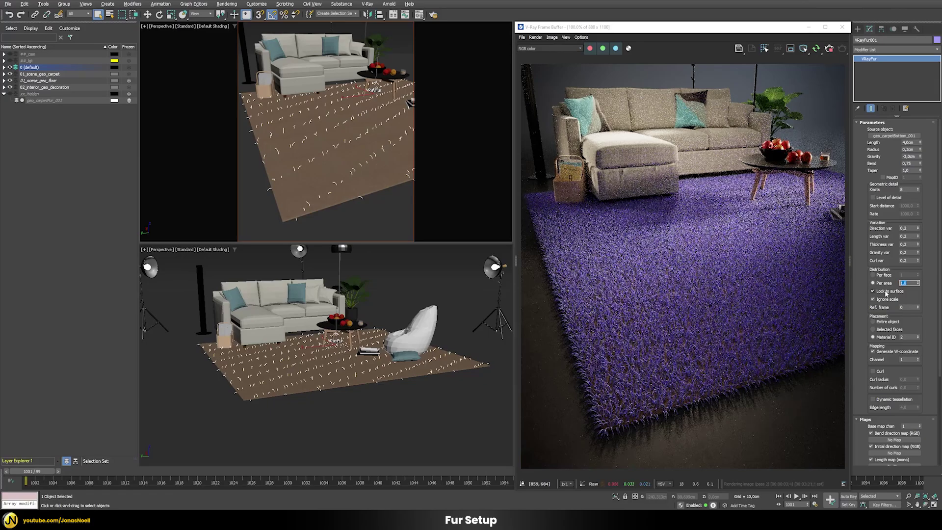
type("4")
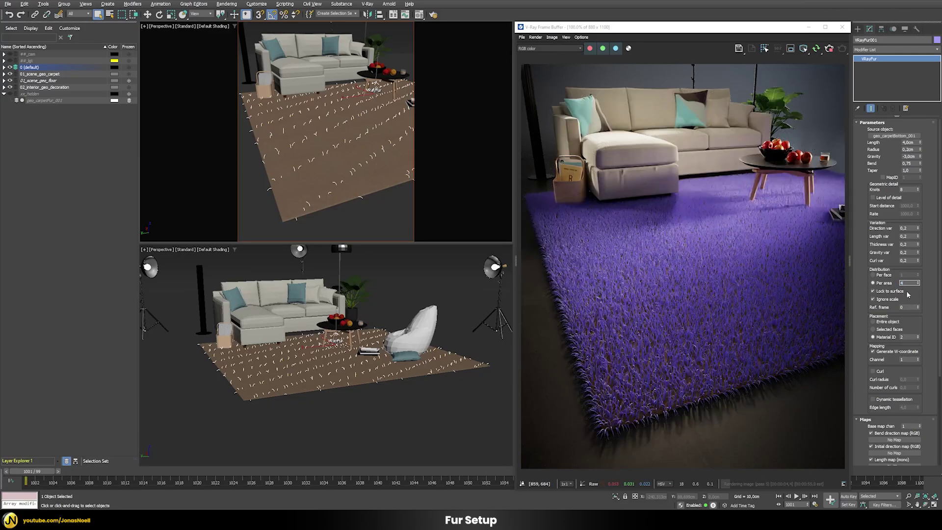
key("Return")
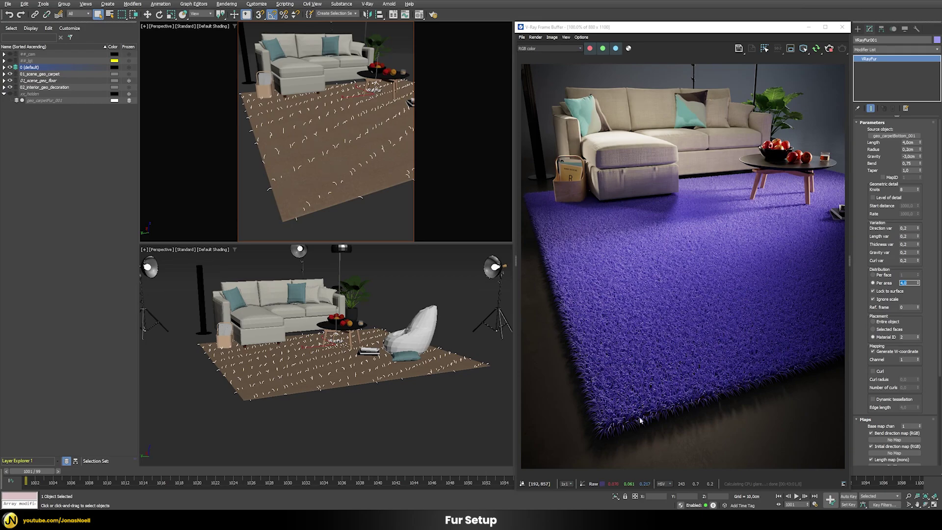
scroll(627, 423, "up", 3)
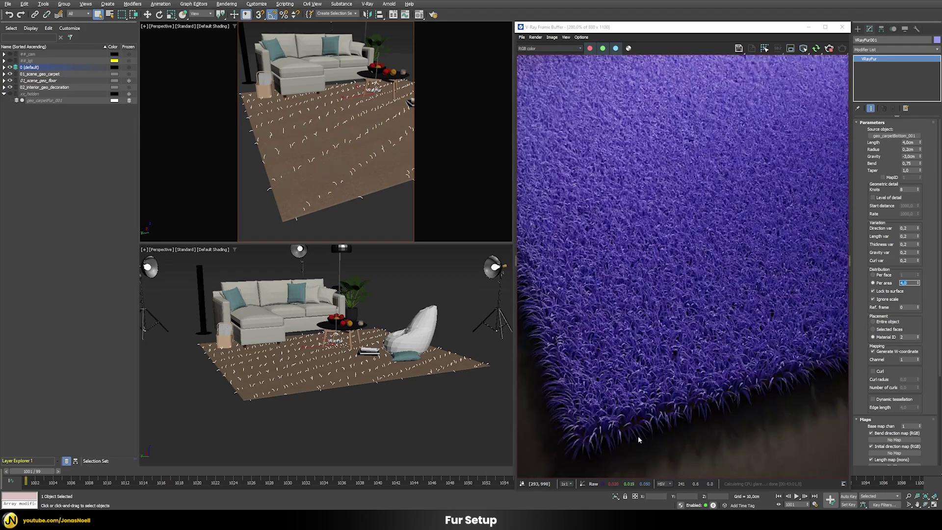
scroll(611, 308, "down", 3)
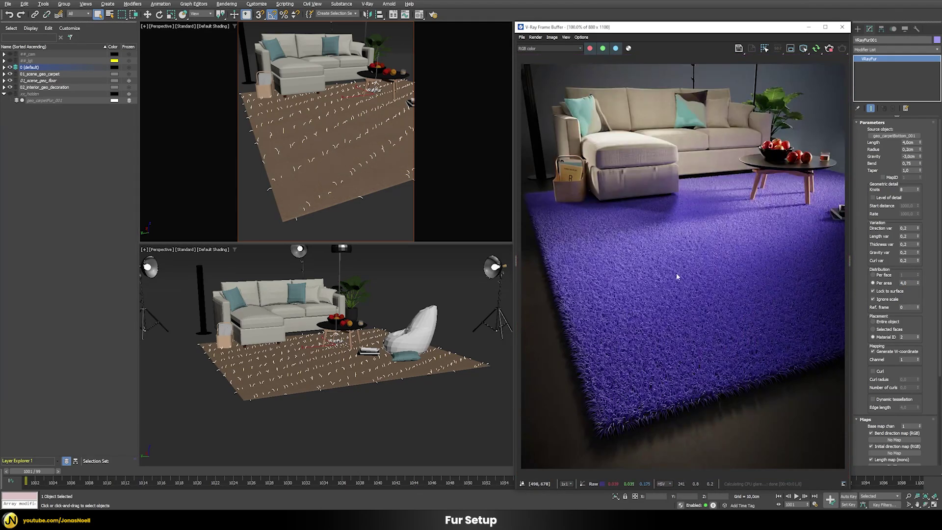
scroll(683, 383, "up", 2)
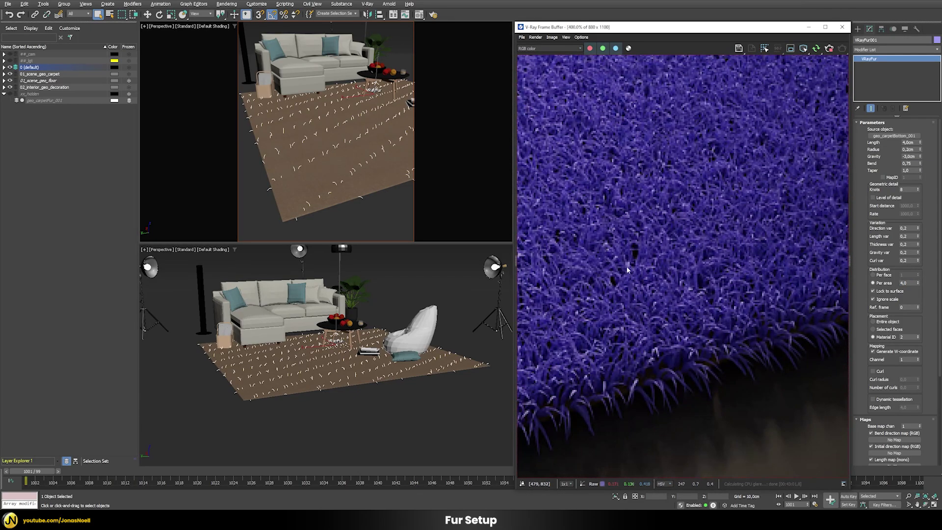
scroll(714, 338, "down", 3)
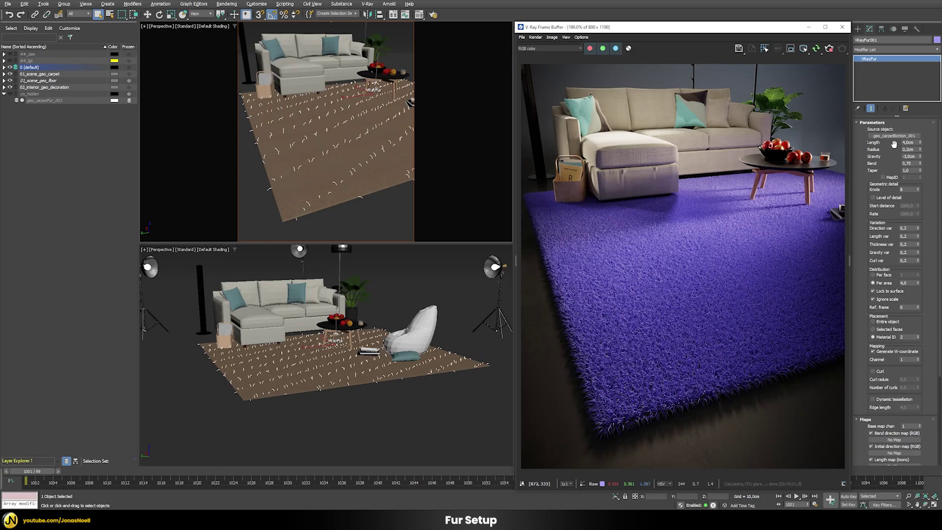
Try a thinner strand Radius of 0.1 cm and undo the trial changes
double_click(907, 149)
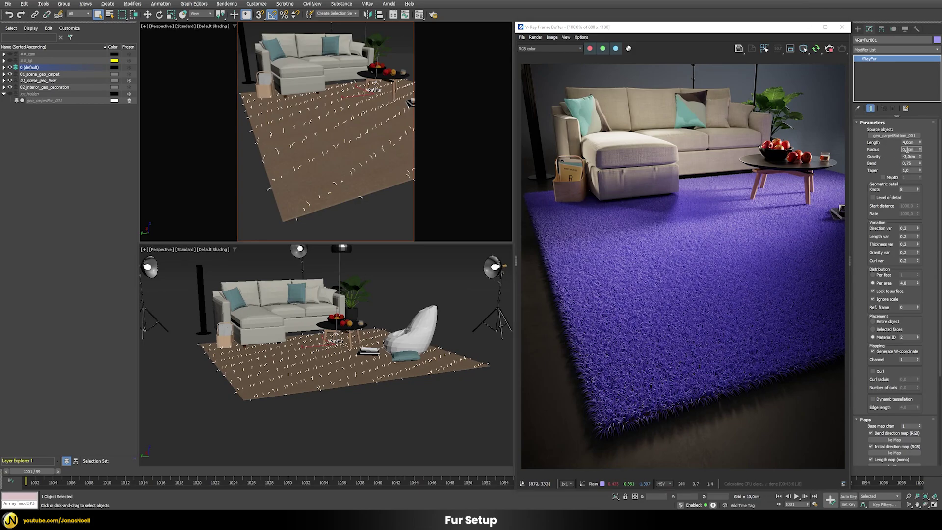
key("Return")
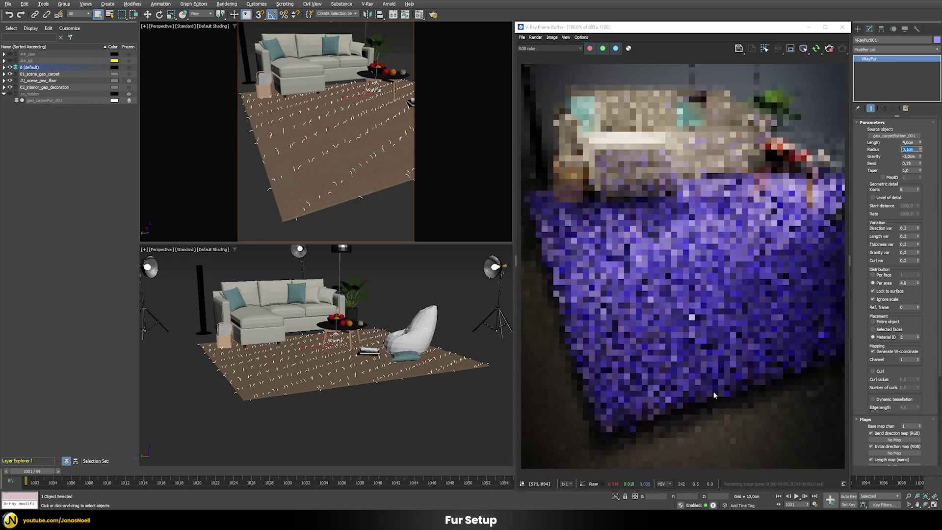
double_click(909, 282)
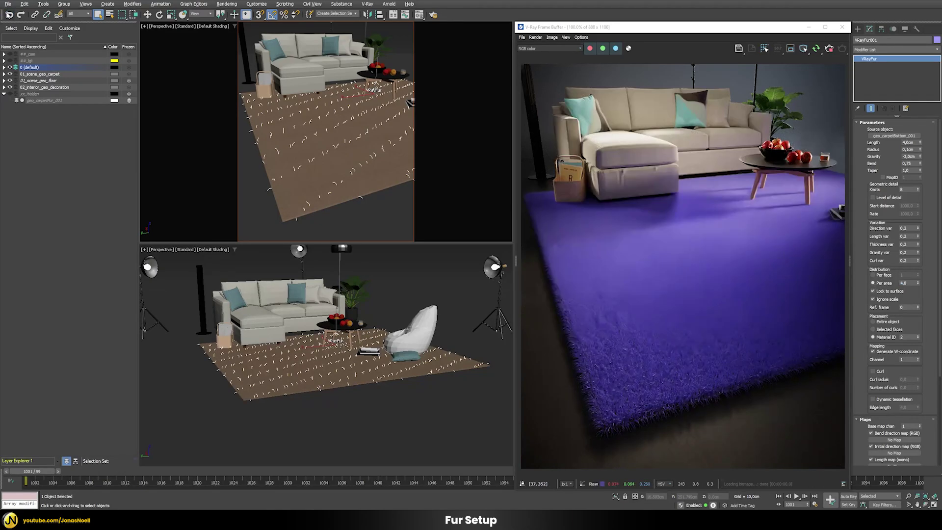
left_click(9, 14)
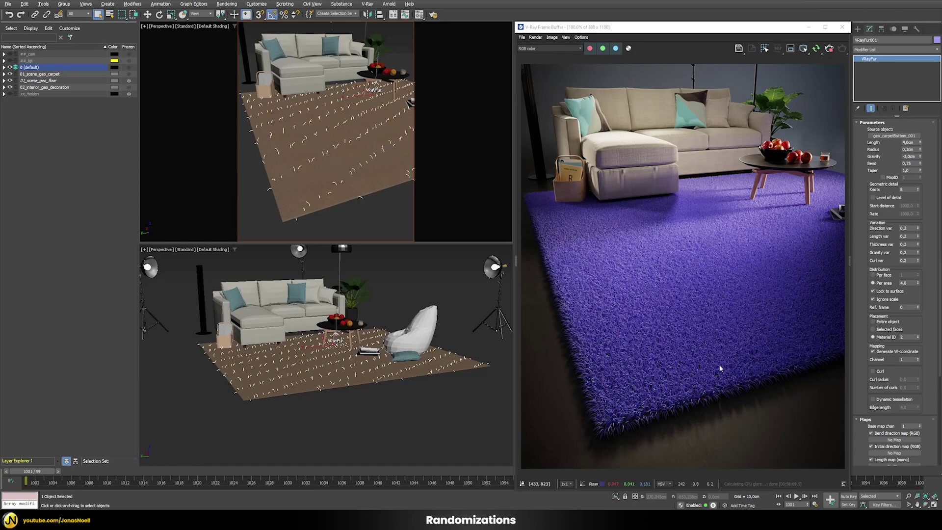
Inspect the fur in the render and the UVW Map settings on geo_carpetBottom_001, and reselect VRayFur001
scroll(742, 361, "up", 2)
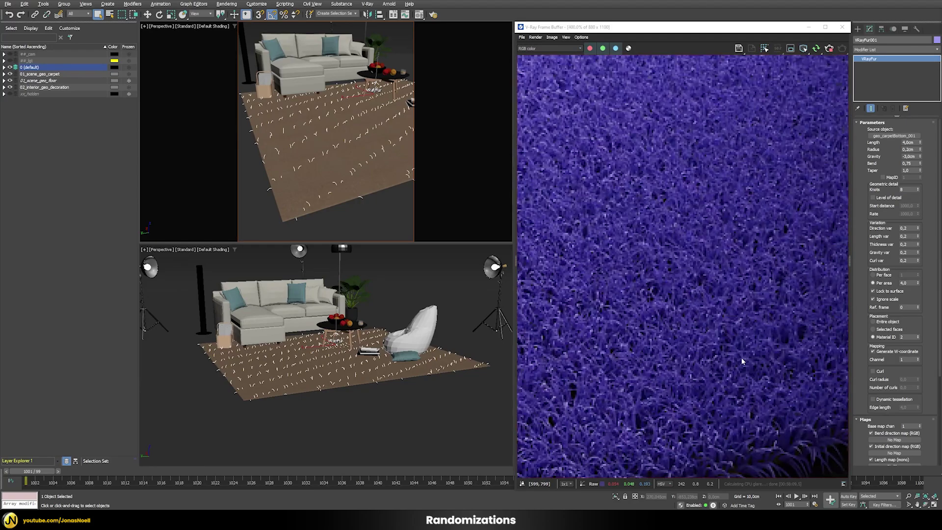
scroll(681, 331, "down", 2)
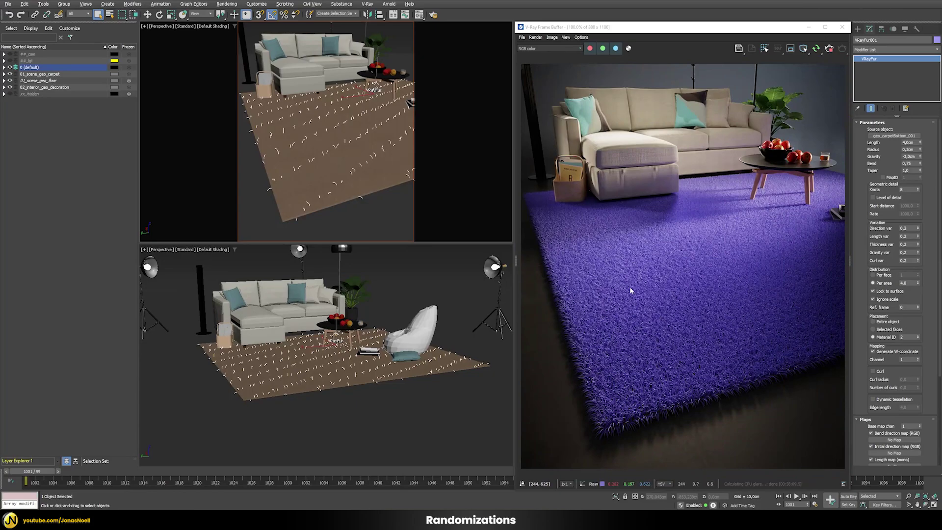
scroll(864, 333, "down", 5)
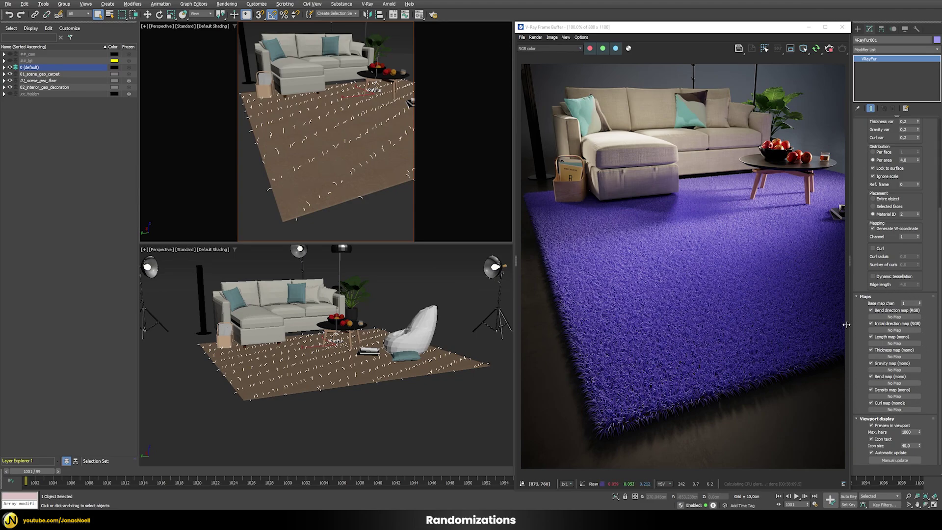
left_click(320, 173)
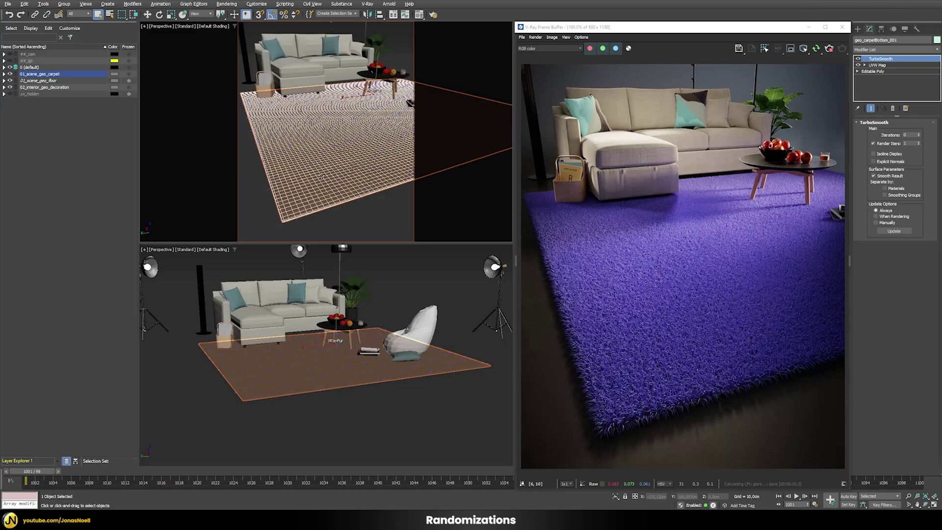
left_click(878, 65)
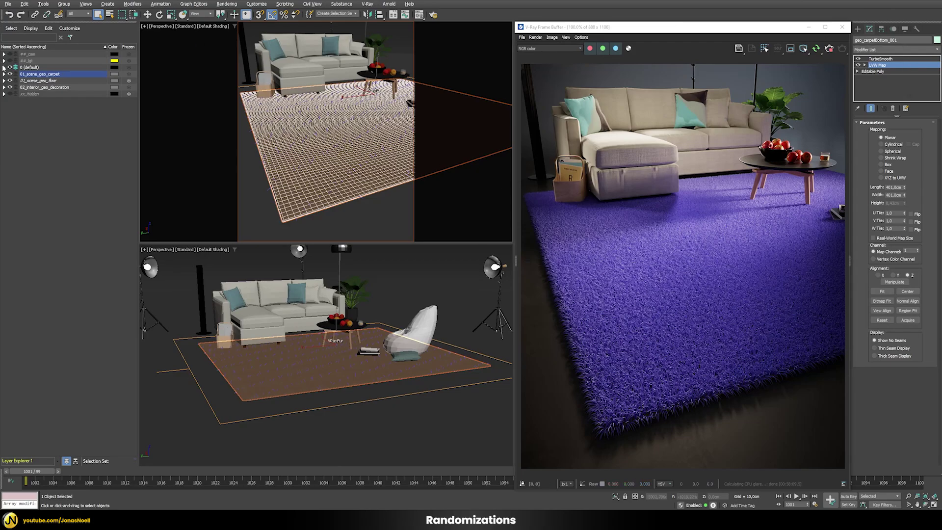
left_click(3, 67)
left_click(39, 74)
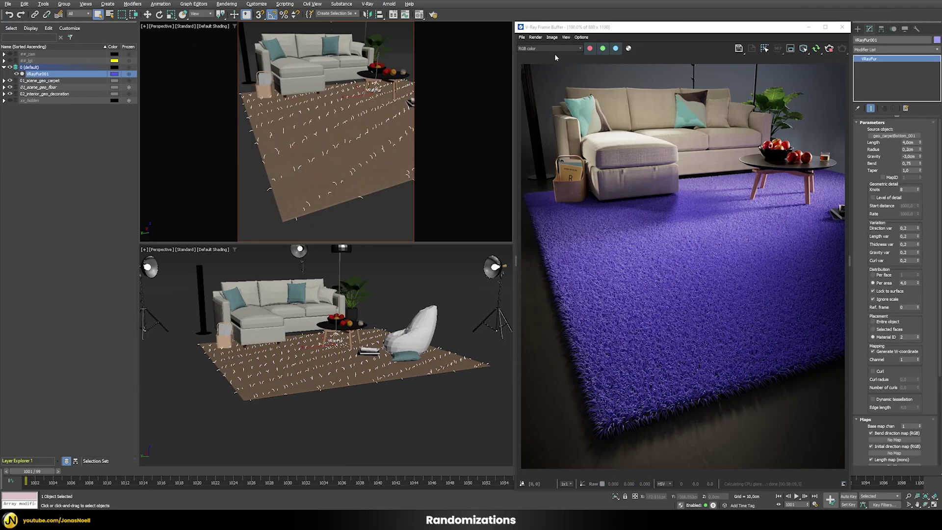
Preview the VRayBitmap texture named lenght and assign it as an instance to the fur's Length map
left_click_drag(866, 363, 859, 208)
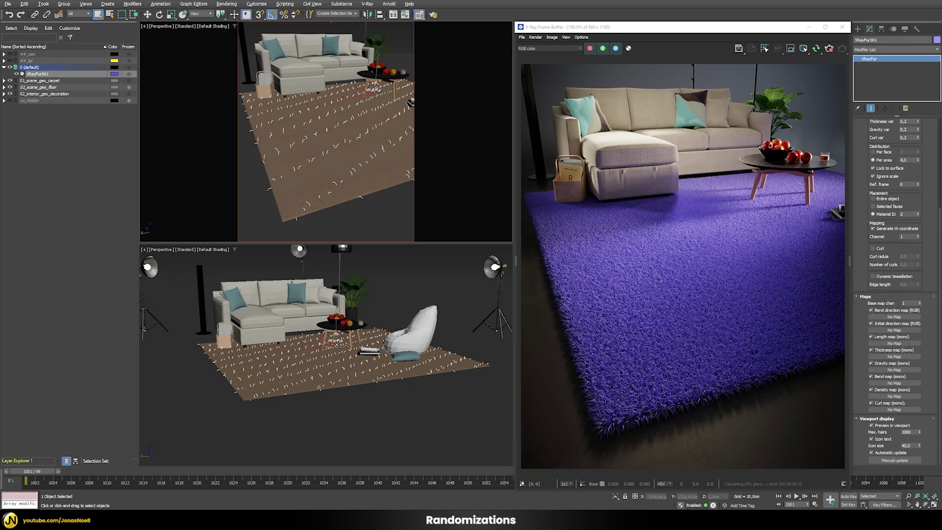
left_click(420, 15)
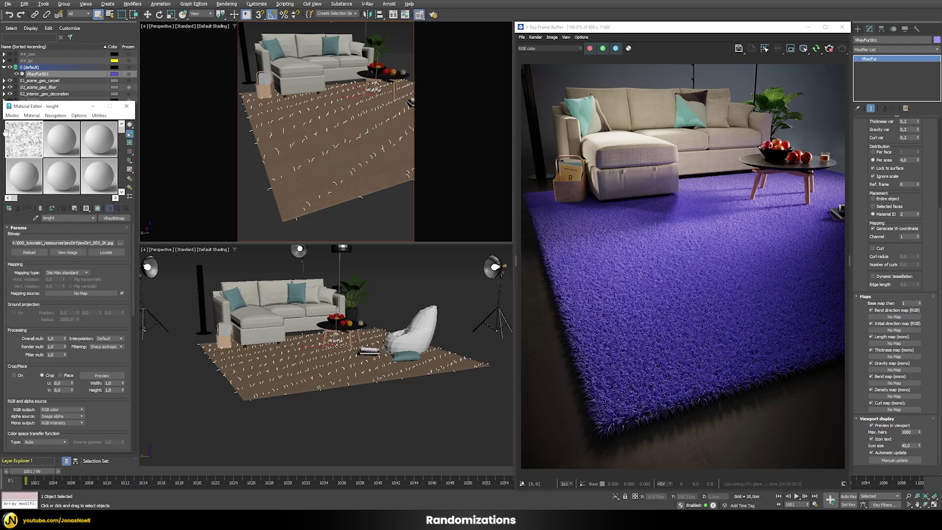
double_click(26, 141)
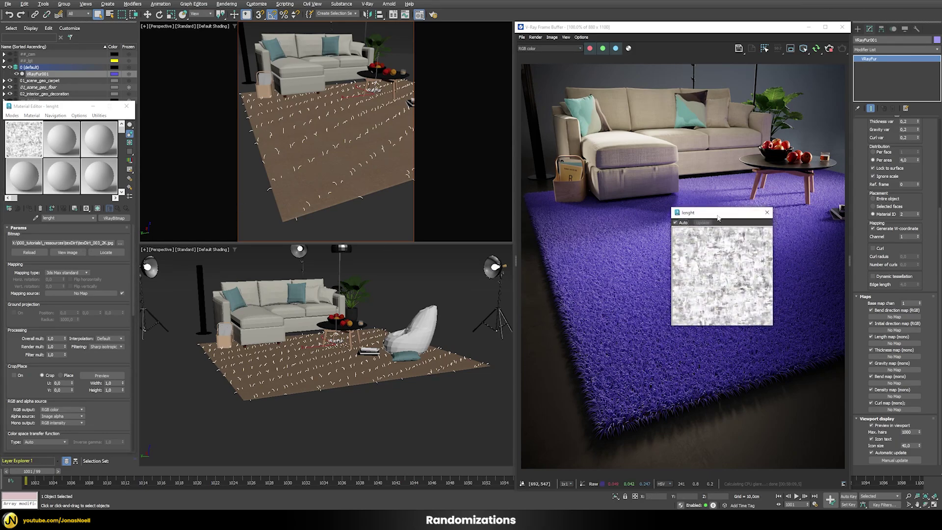
left_click_drag(718, 217, 621, 168)
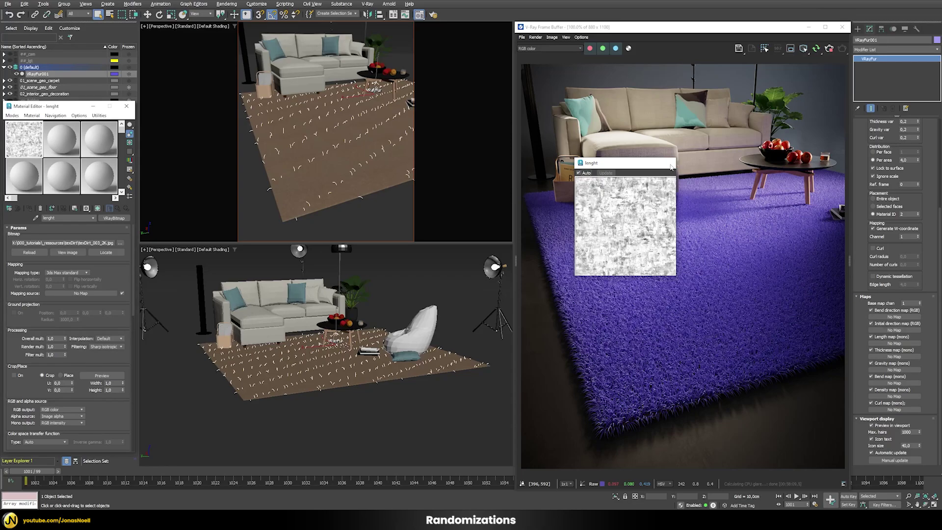
left_click(671, 165)
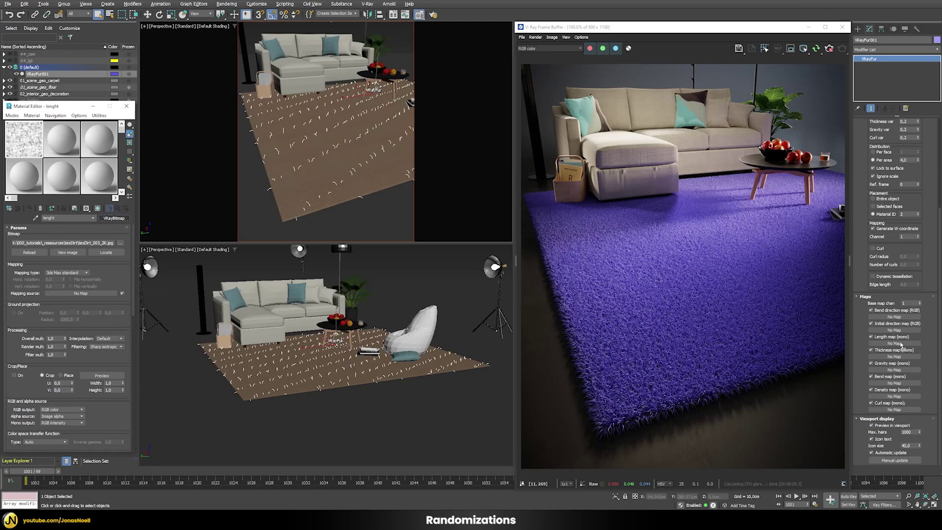
left_click_drag(901, 345, 900, 344)
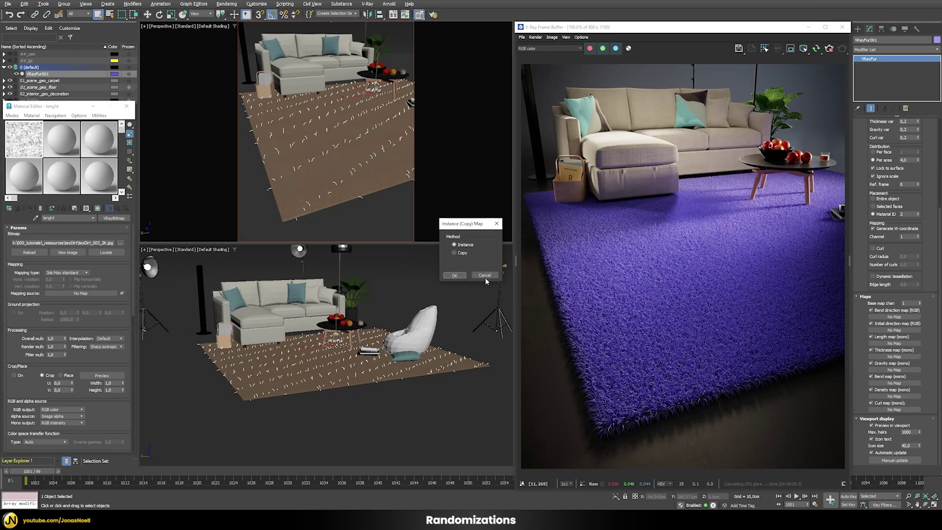
left_click(456, 274)
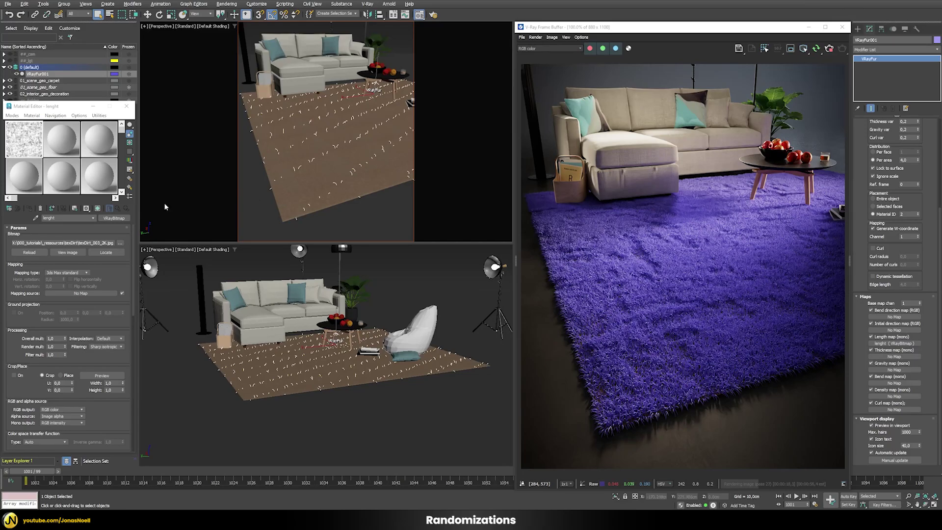
Wrap the lenght VRayBitmap in a Color Correction map, keeping the old map as a sub-map
left_click(121, 219)
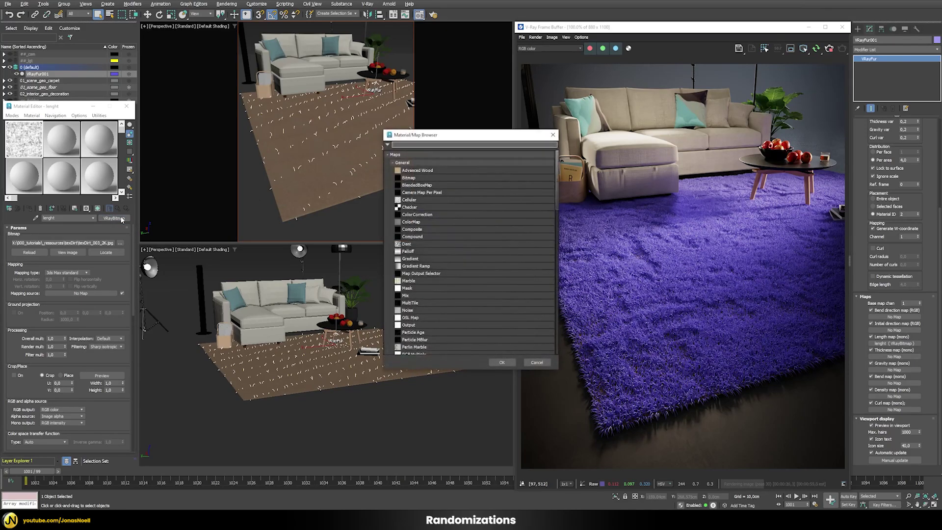
type("colo")
key("Return")
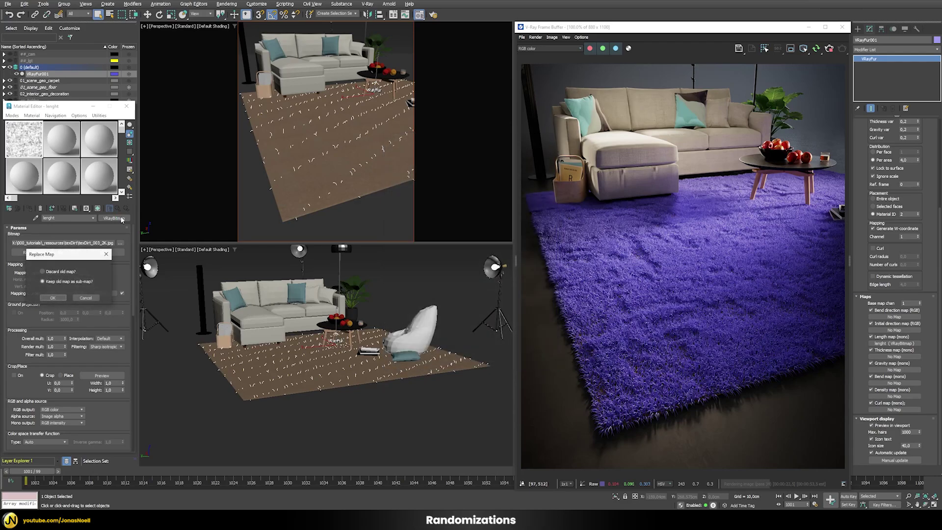
left_click(57, 298)
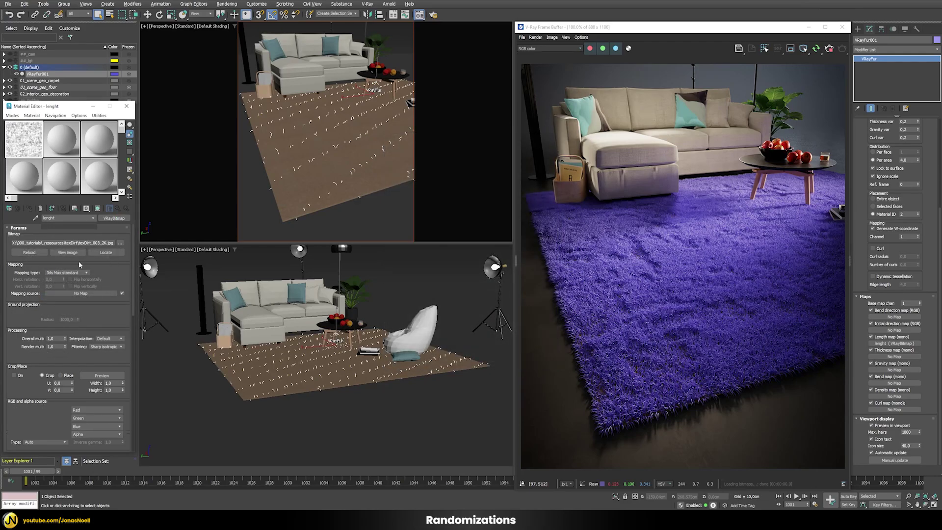
Switch the Color Correction's lightness to Advanced and set its RGB Gamma/Contrast to 1.5
left_click(95, 361)
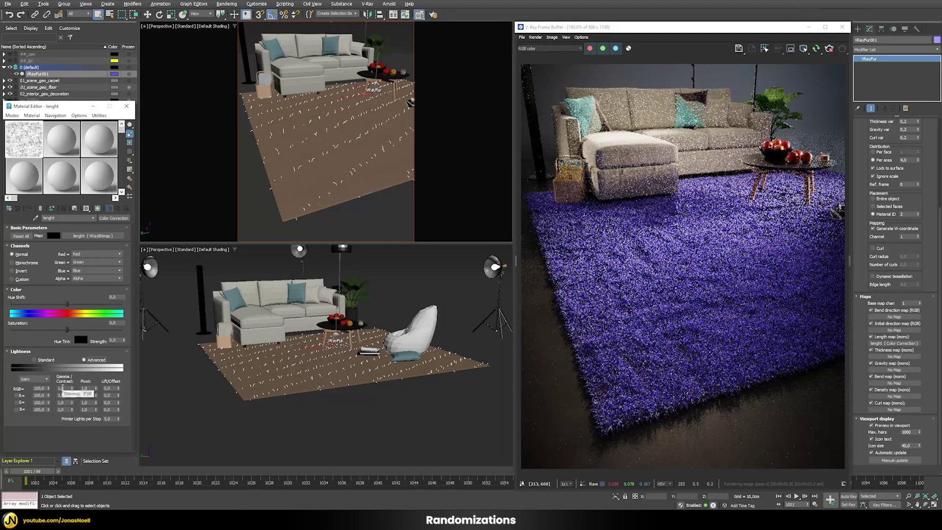
double_click(62, 388)
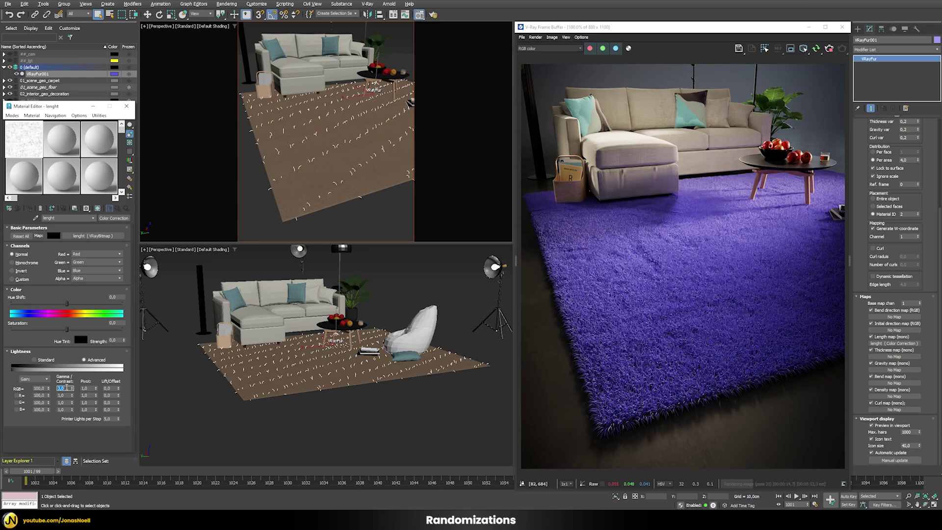
type("1,5")
key("Return")
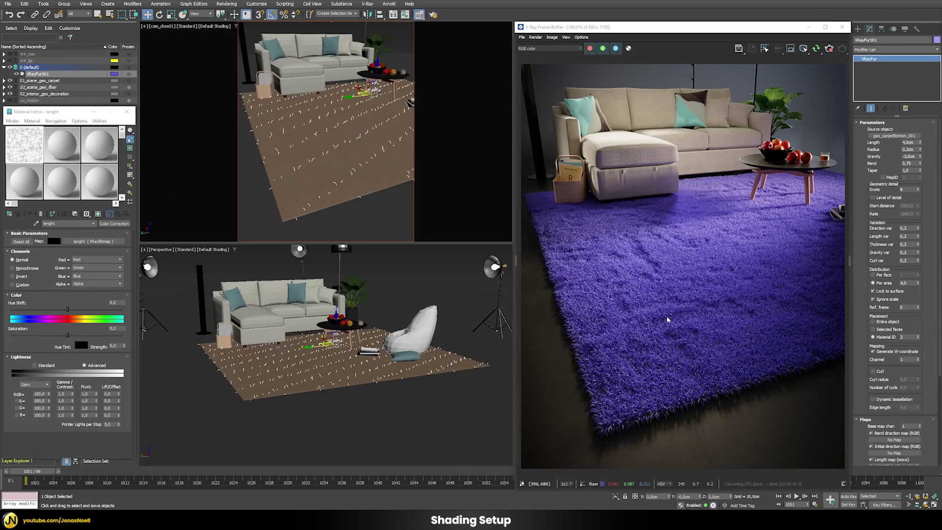
Turn the second material slot into a VRayHairNextMtl and assign it to the selected VRayFur001
left_click(99, 147)
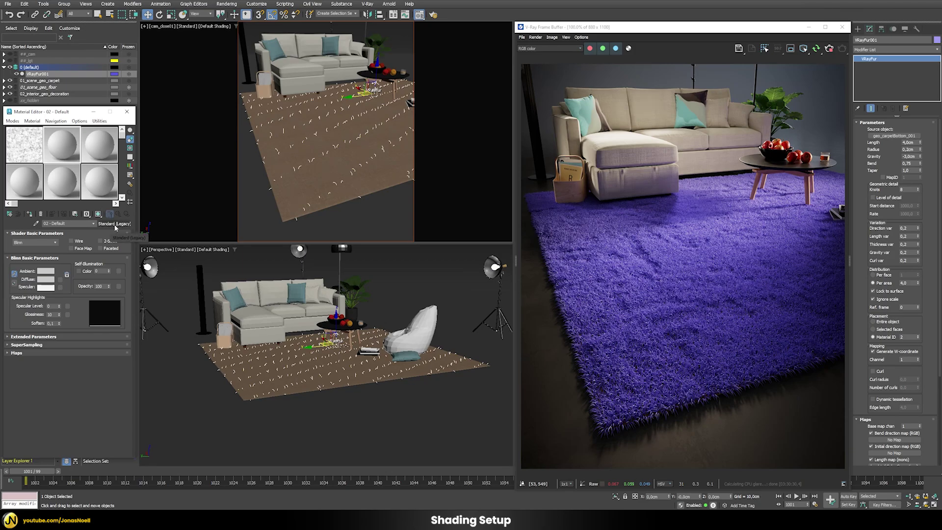
left_click(116, 225)
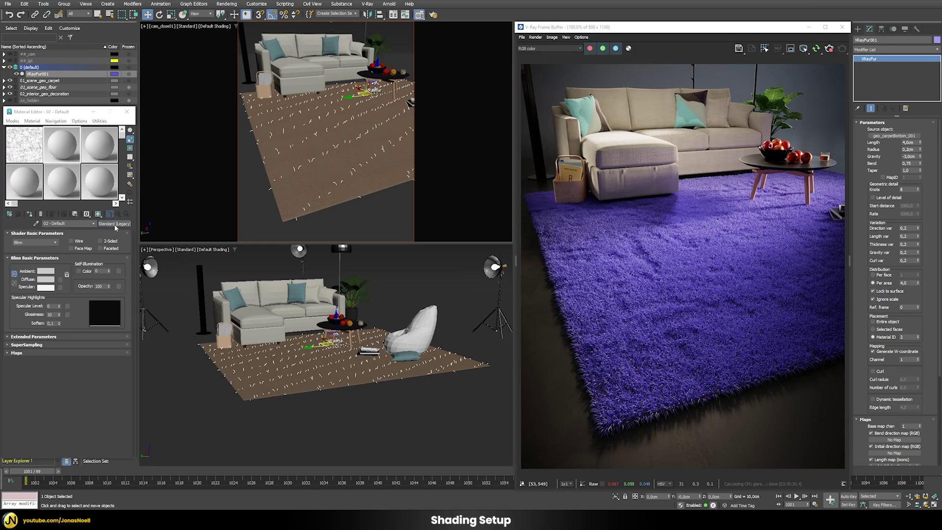
type("vray")
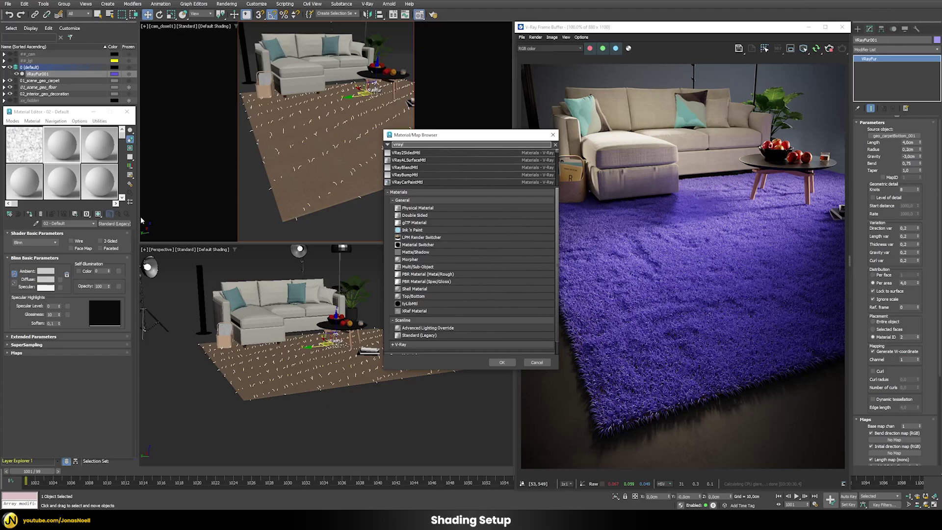
type("h")
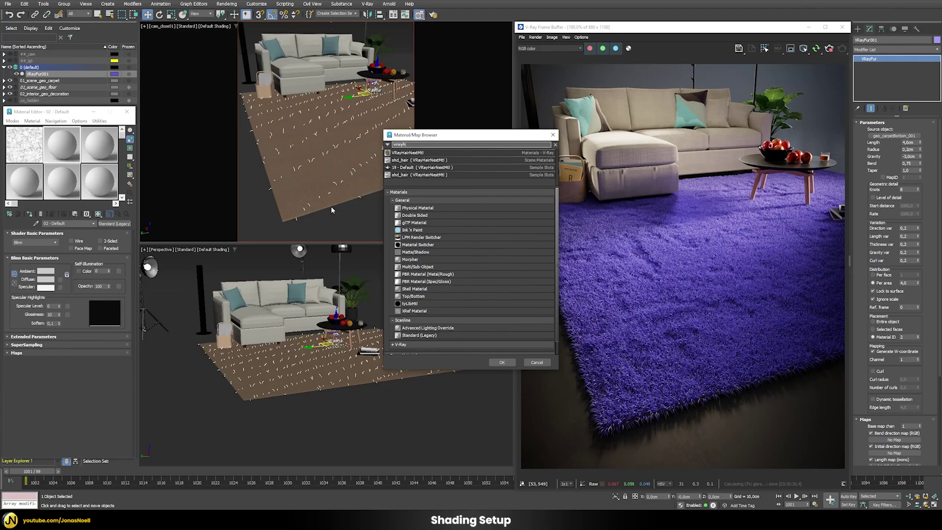
double_click(416, 155)
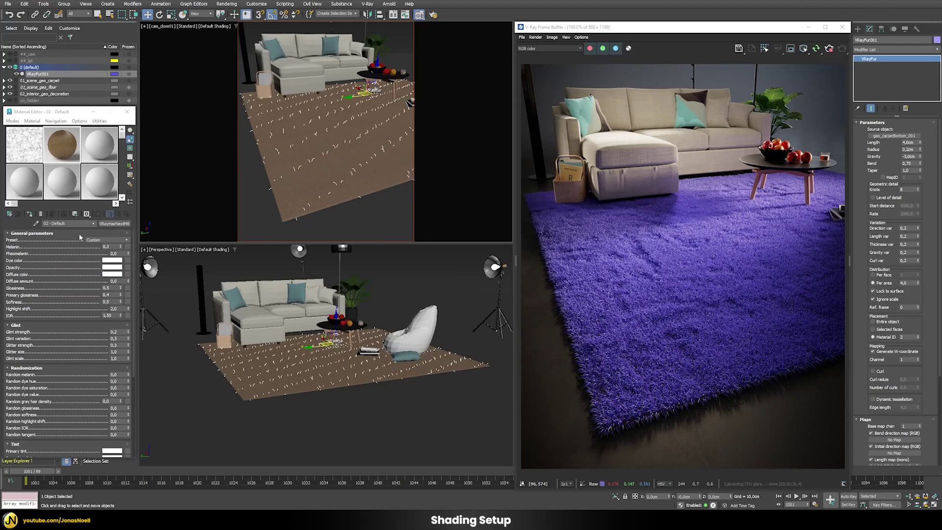
left_click(29, 215)
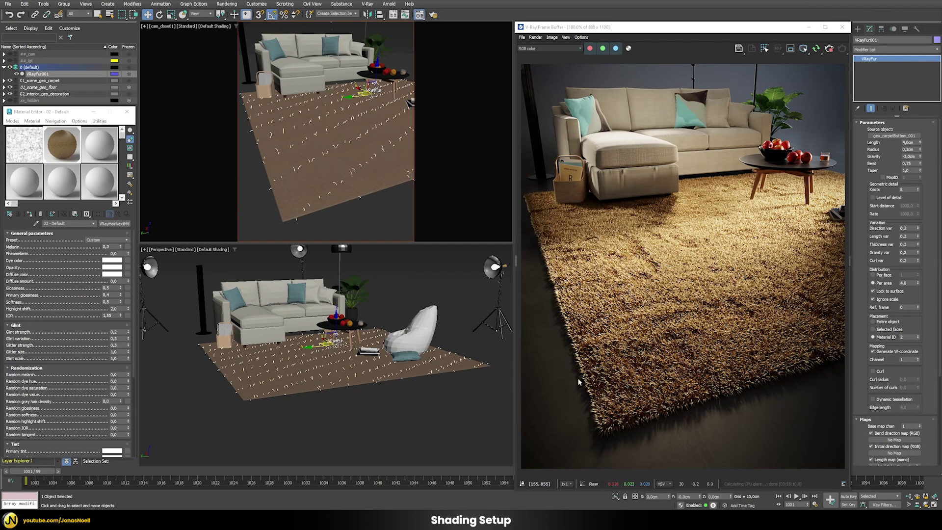
Try the White (Fur), Dark Brown, Ginger Red and Black presets on the hair material, and settle on White
left_click(105, 239)
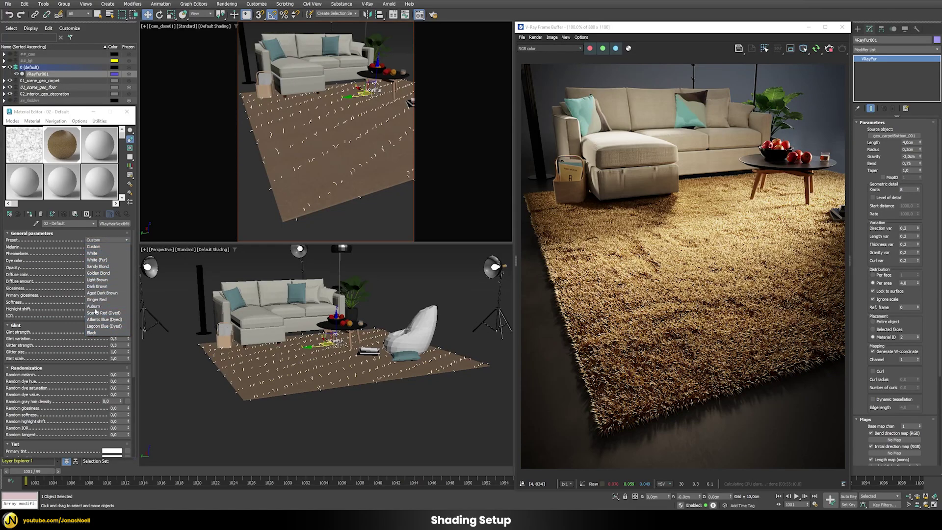
left_click(101, 258)
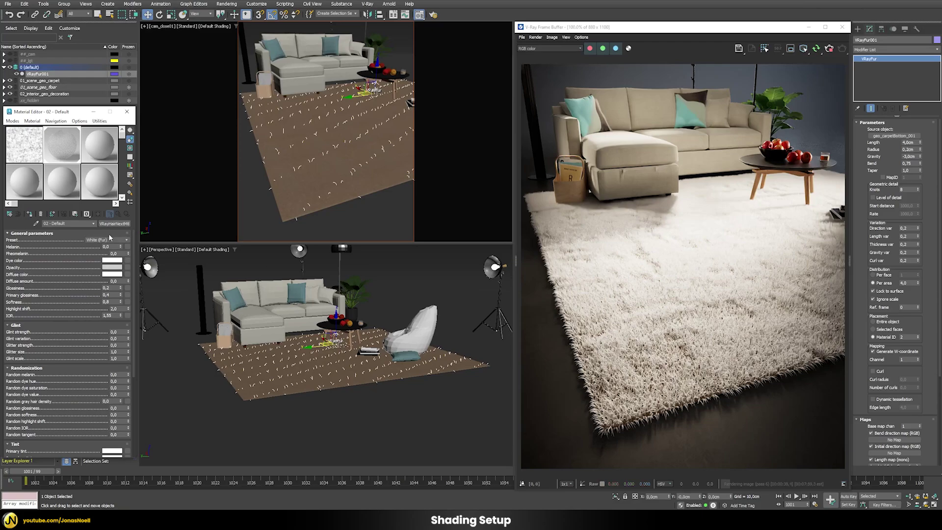
left_click(109, 240)
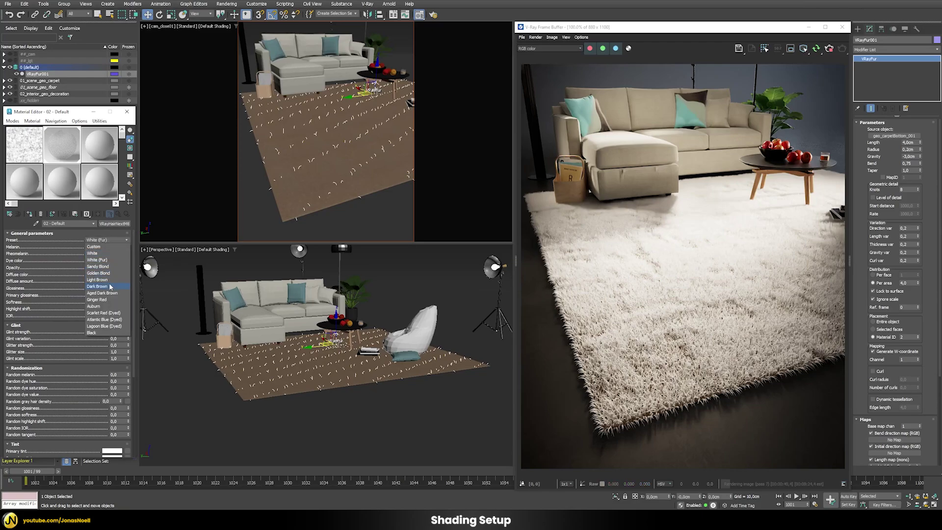
left_click(109, 286)
left_click(105, 239)
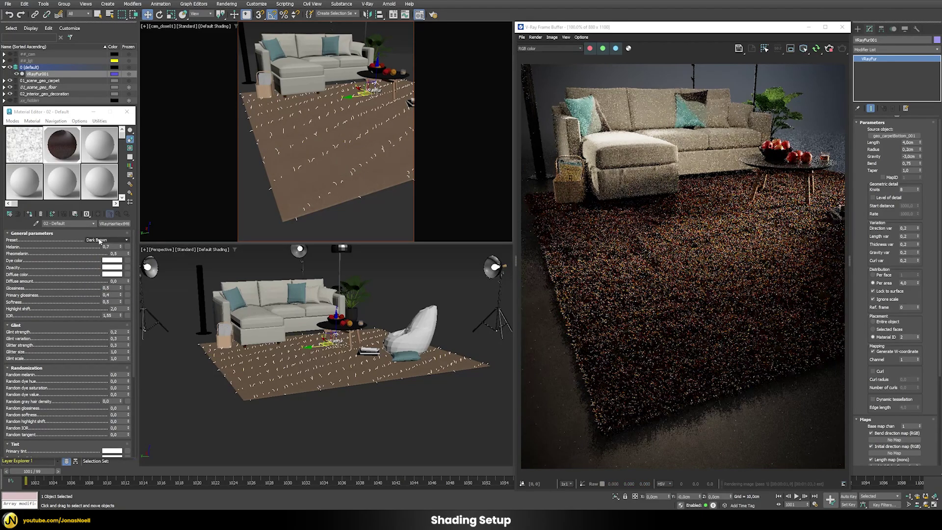
left_click(100, 296)
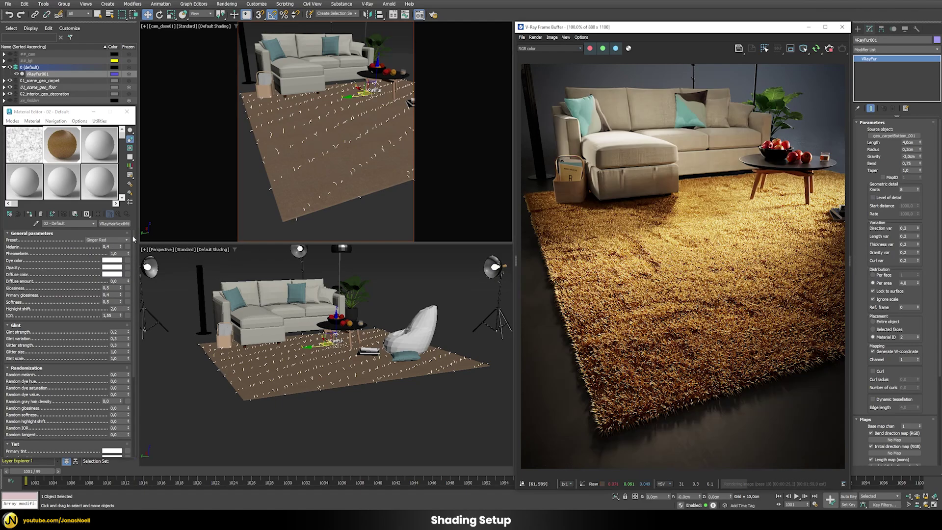
left_click(113, 240)
left_click(97, 335)
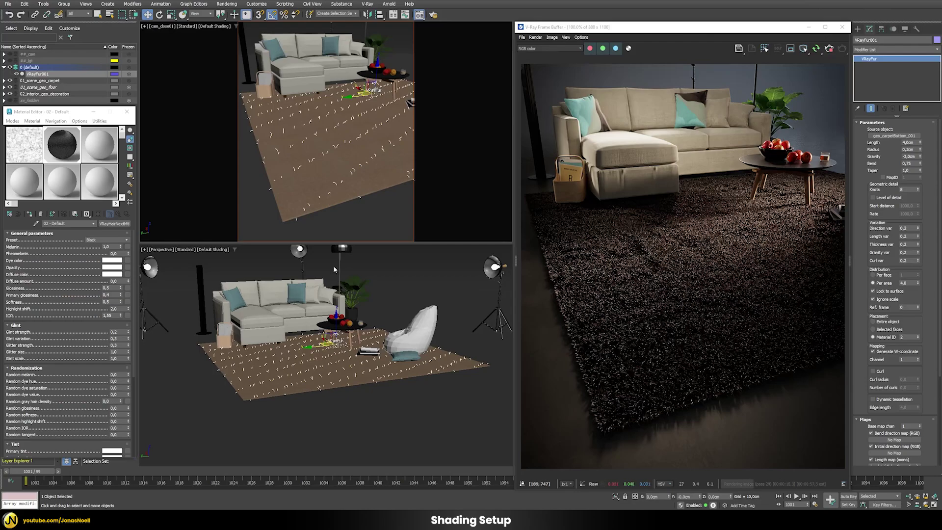
left_click(99, 238)
left_click(97, 253)
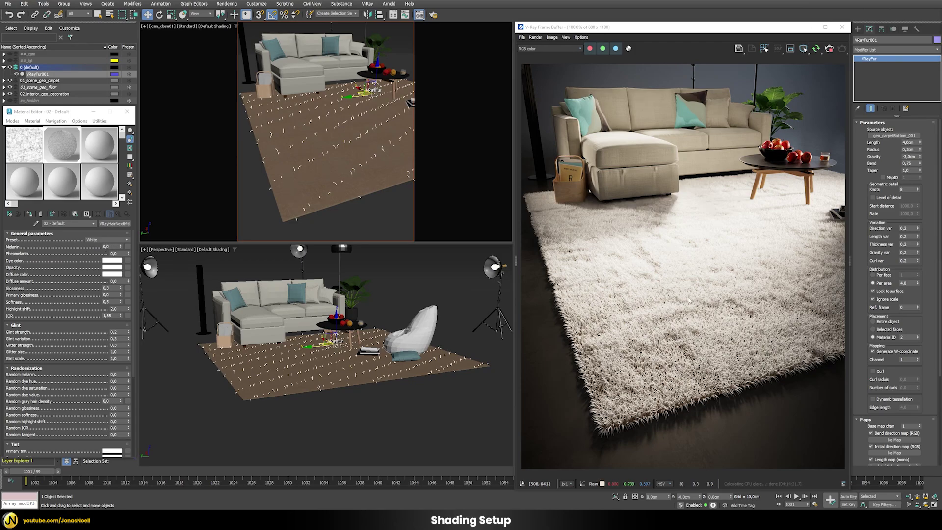
Try Melanin values of 1 and 0.5 on the hair material, combining 0.5 with a Pheomelanin of 1
double_click(114, 246)
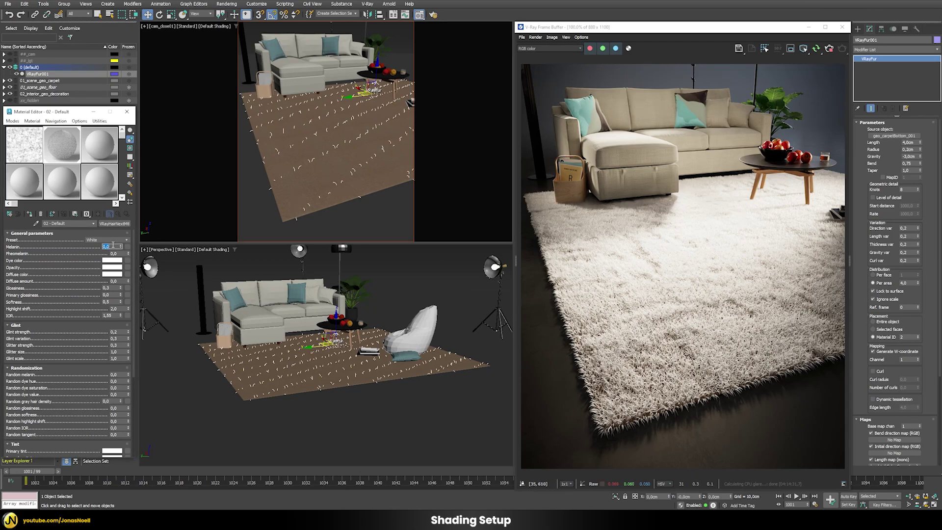
type("1")
key("Return")
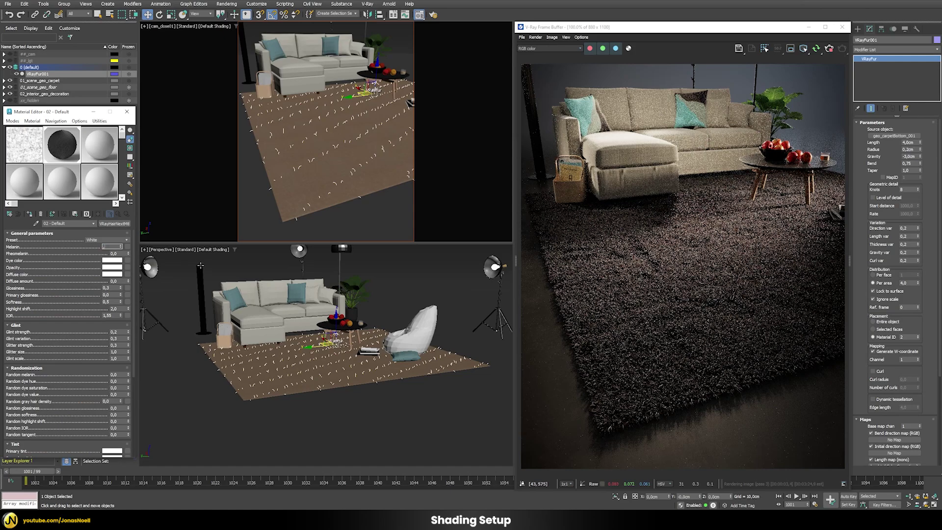
type("0,5")
key("Return")
key("Return")
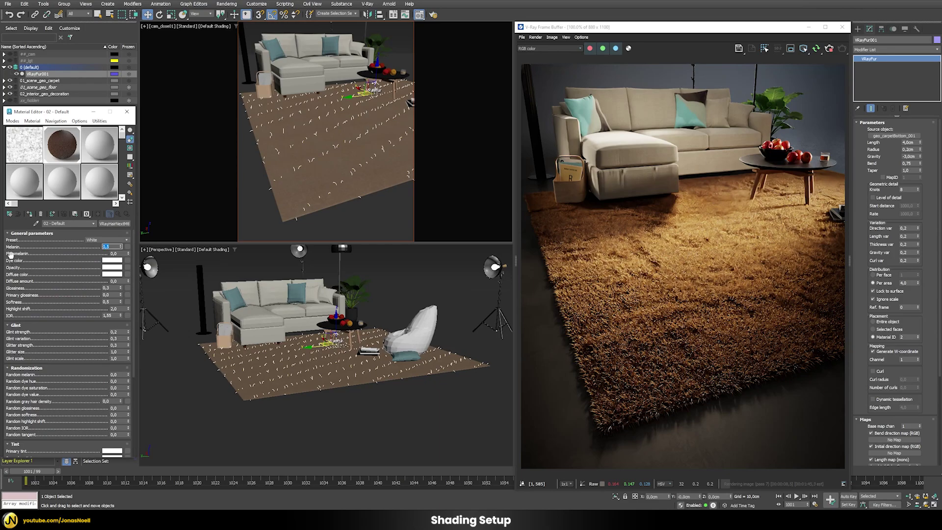
key("Tab")
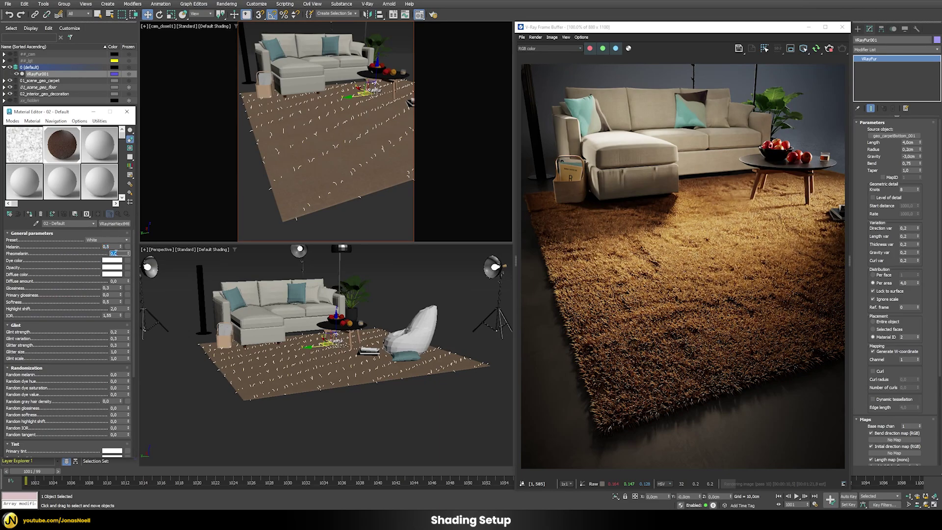
type("1")
key("Return")
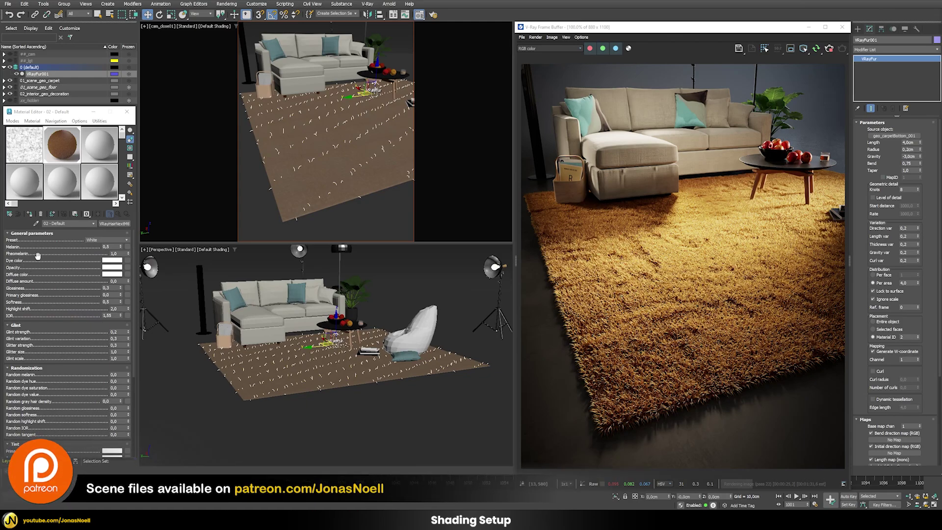
Reset Melanin and Pheomelanin to 0 and paste the copied green into the hair material's Dye color
double_click(104, 247)
type("0")
key("Tab")
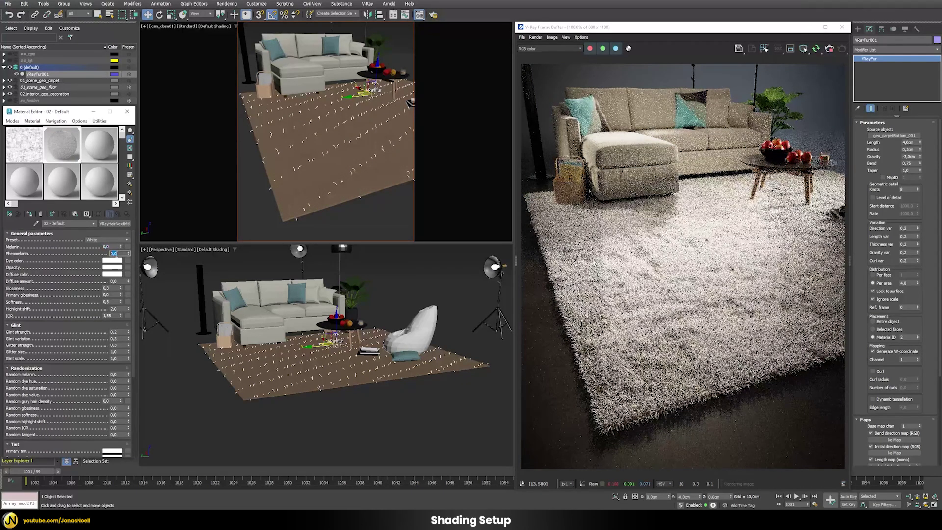
type("0")
key("Return")
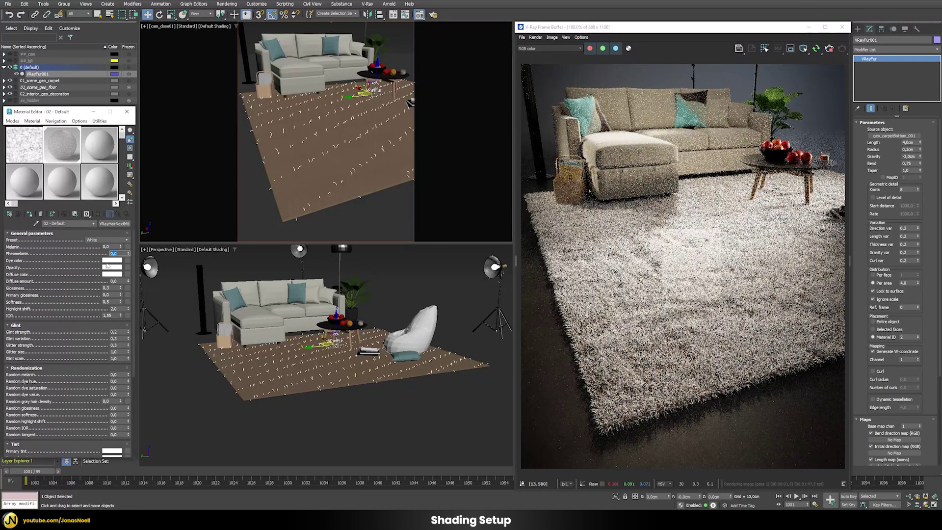
right_click(109, 261)
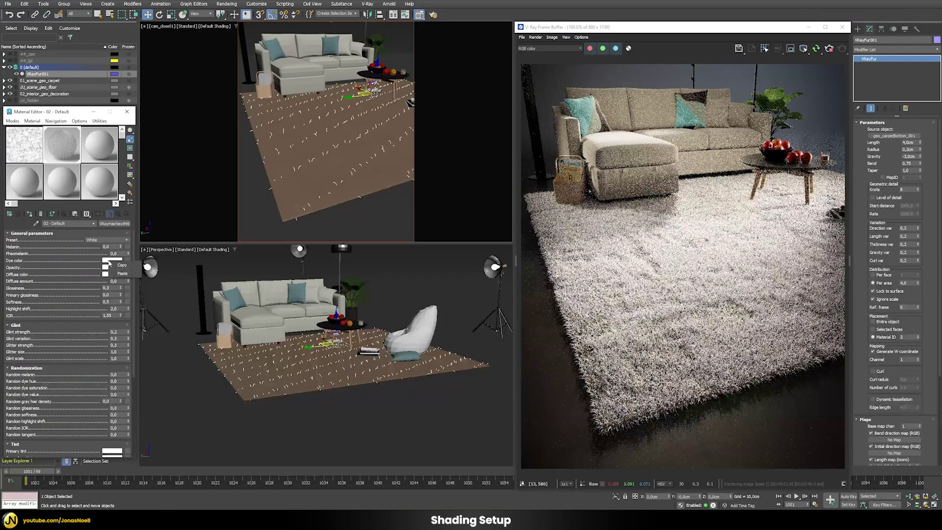
left_click(120, 274)
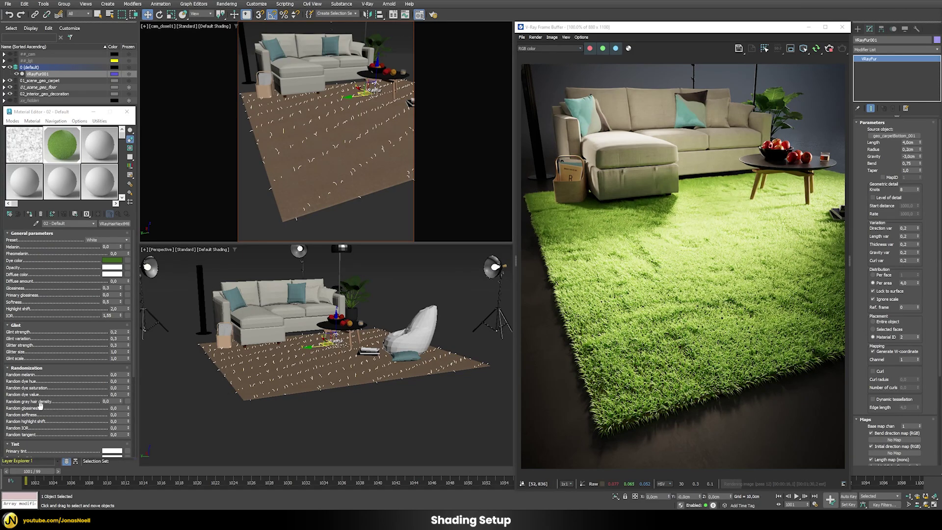
Set the hair material's Random melanin to 1 and inspect the strand variation up close in the render
scroll(46, 259, "down", 5)
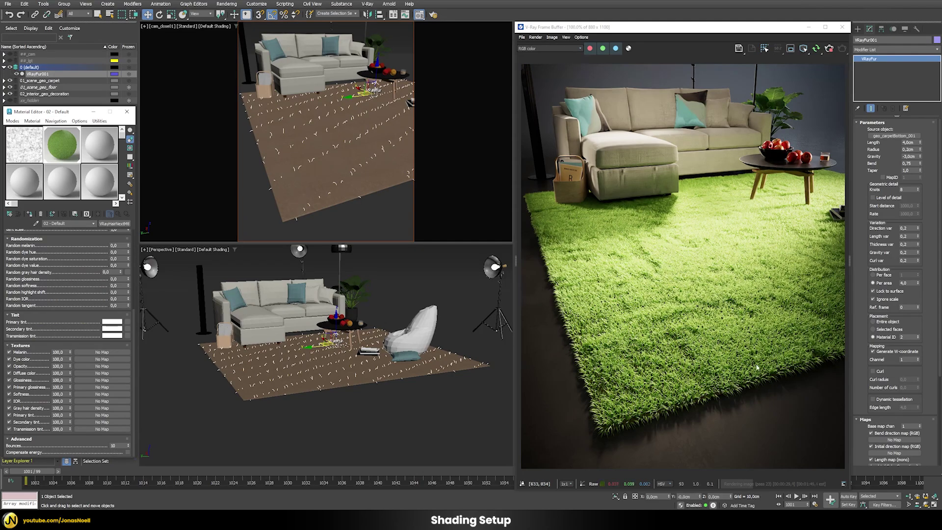
scroll(735, 370, "up", 1)
scroll(734, 370, "down", 1)
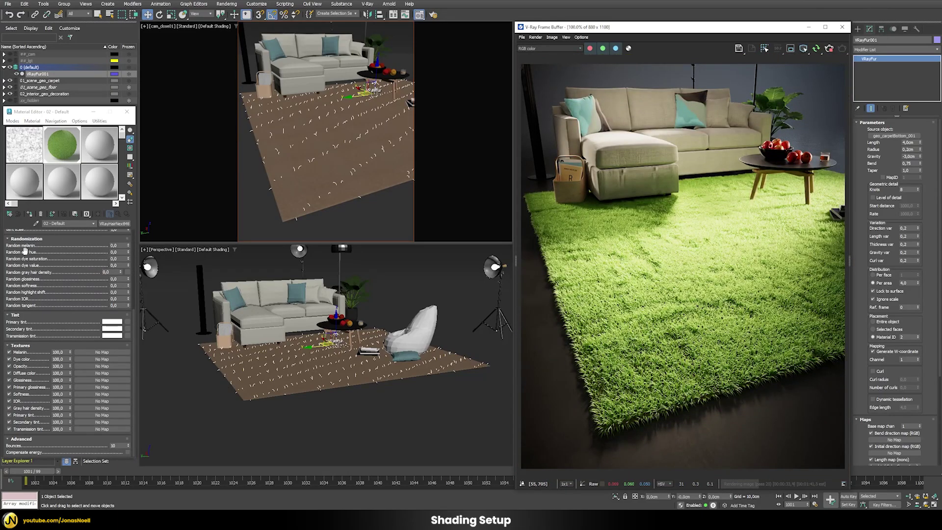
left_click(114, 246)
type("1")
key("Return")
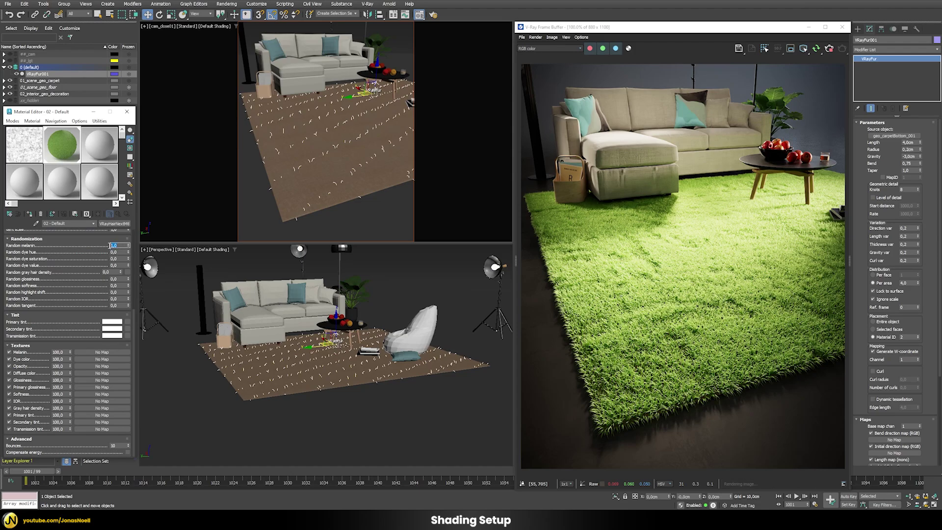
scroll(658, 343, "up", 1)
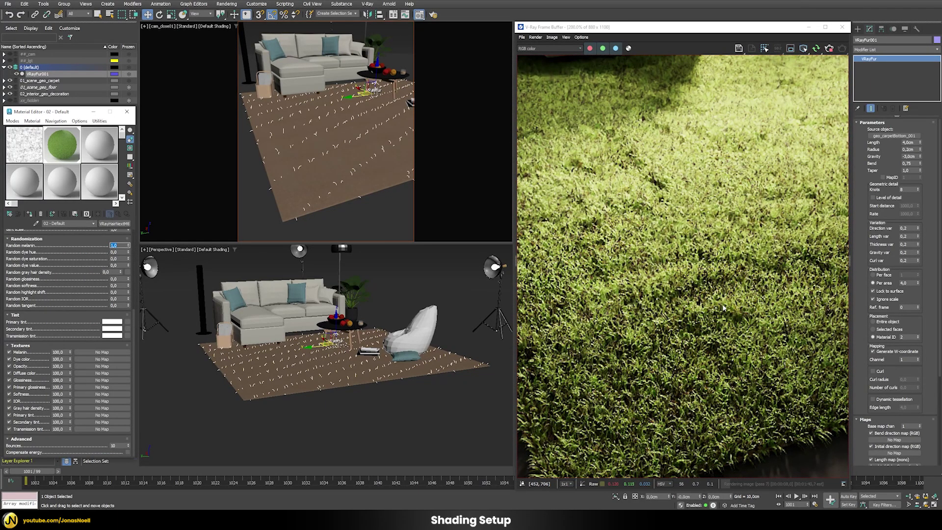
scroll(724, 307, "down", 1)
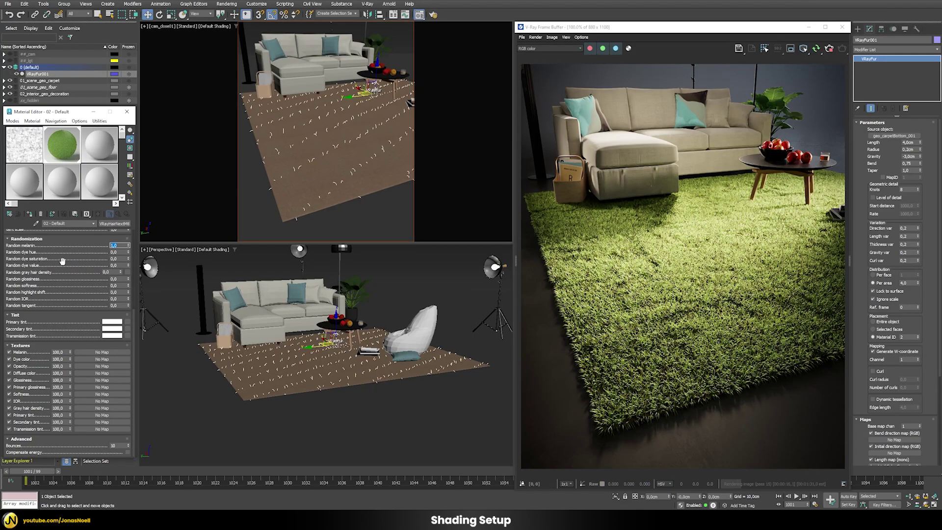
Set Random dye hue to 0.25 and inspect the strand colors up close in the render
key("Tab")
type(",25")
key("Return")
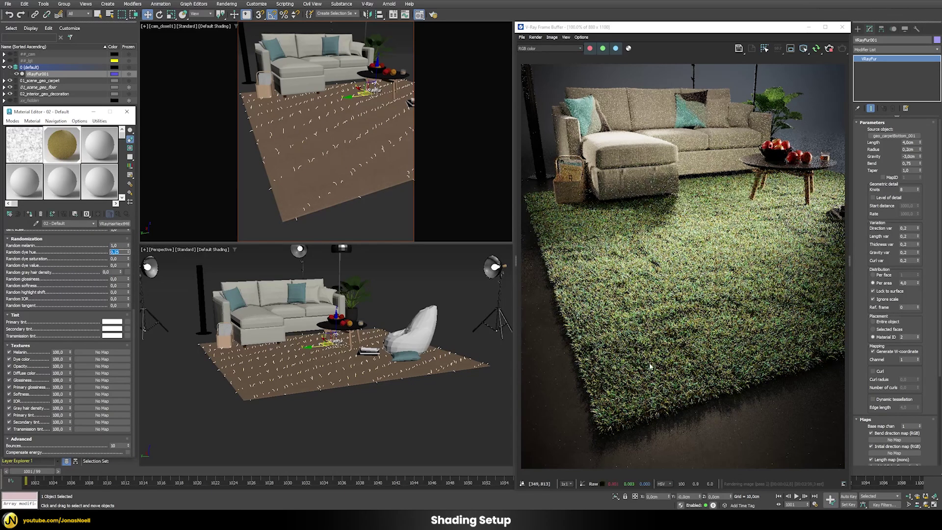
scroll(650, 365, "up", 2)
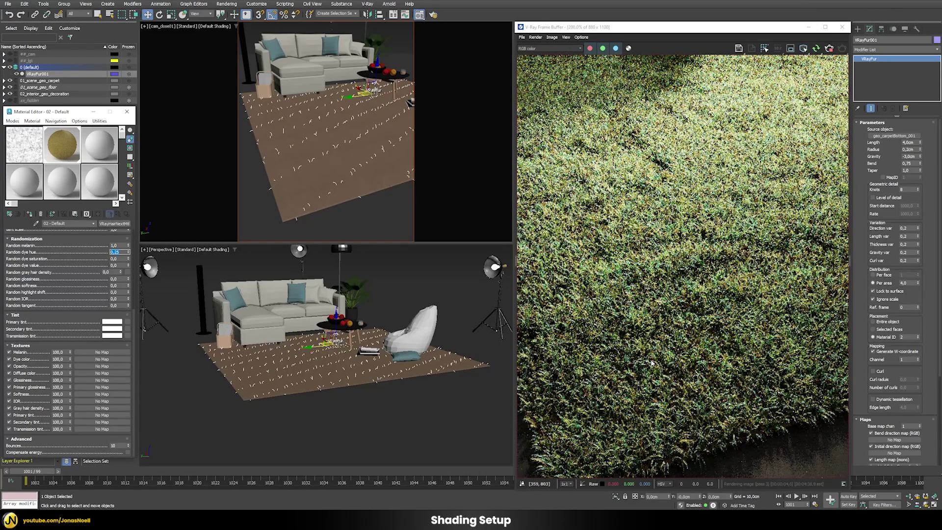
Try a Random dye saturation of 0.5 and a Random dye value of 1 on the hair material
middle_click_drag(834, 314, 803, 294)
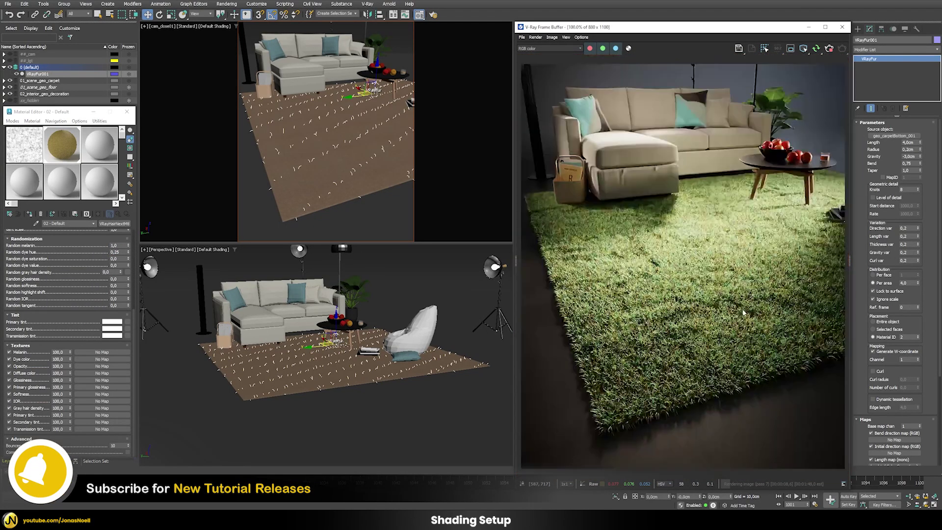
scroll(743, 312, "down", 2)
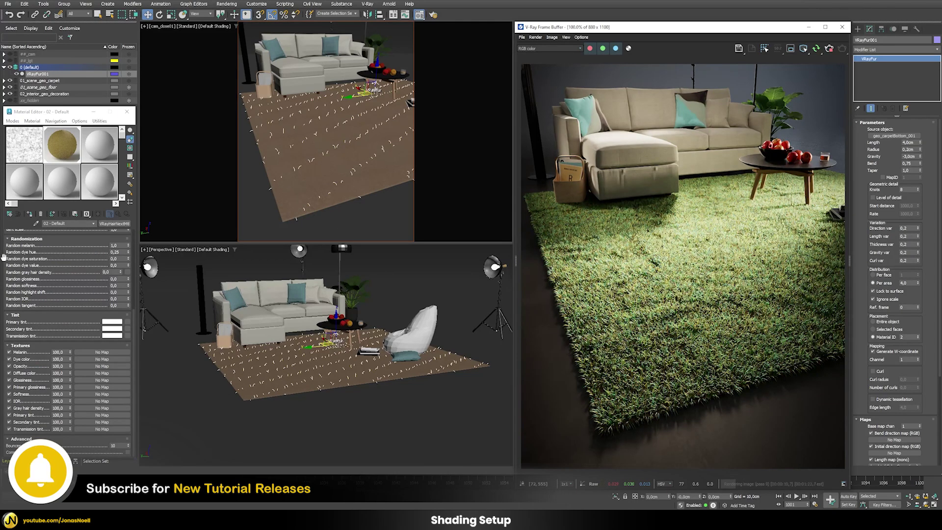
double_click(118, 259)
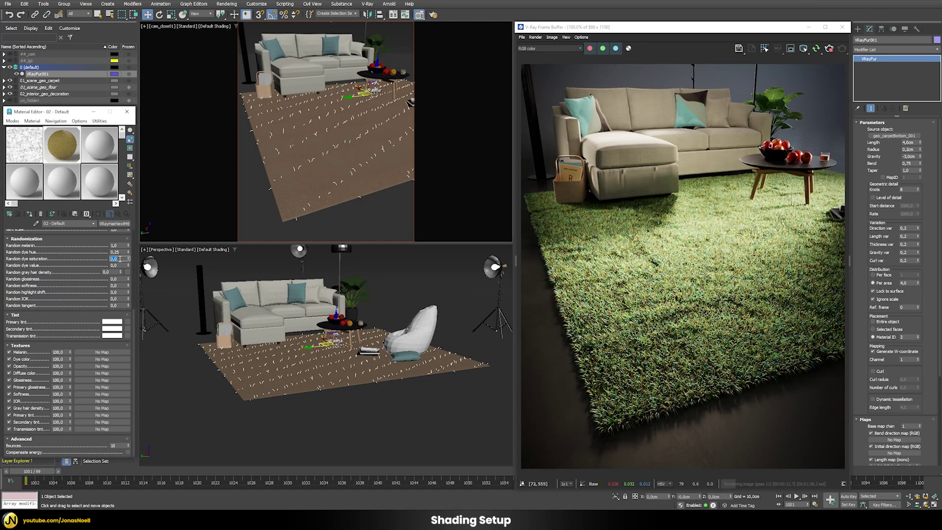
key("Return")
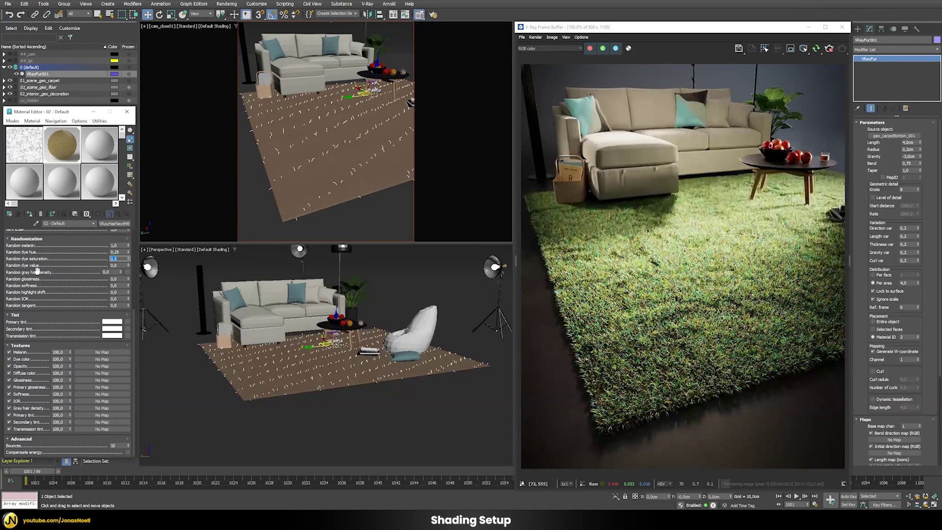
left_click(118, 265)
key("Return")
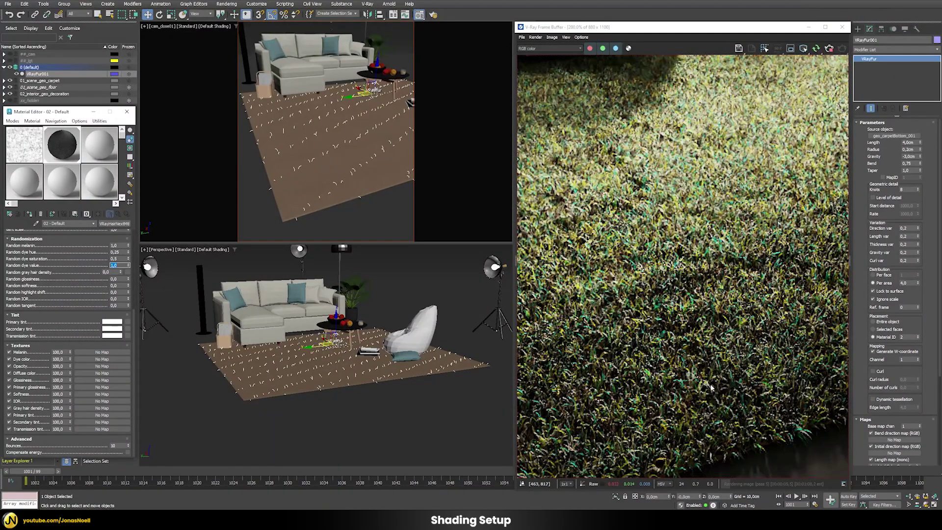
scroll(713, 388, "down", 2)
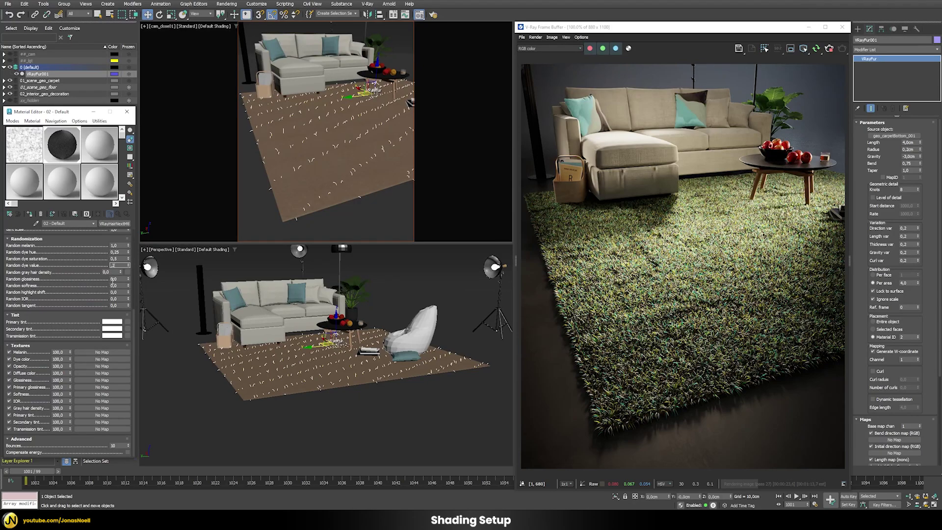
Set the hair material's Random dye hue, saturation and value to 0.2 and reset Random melanin to 0
left_click(119, 259)
type("0,2")
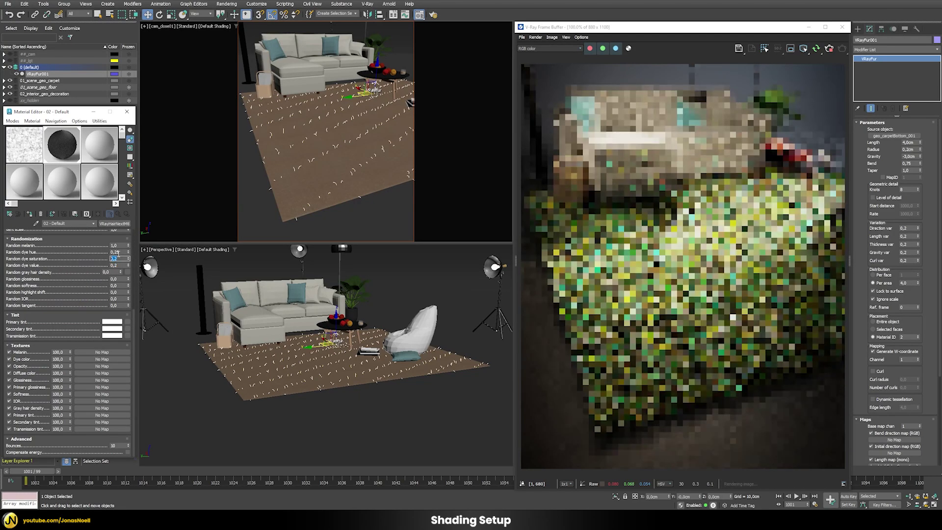
left_click(118, 252)
left_click(118, 245)
type("0,")
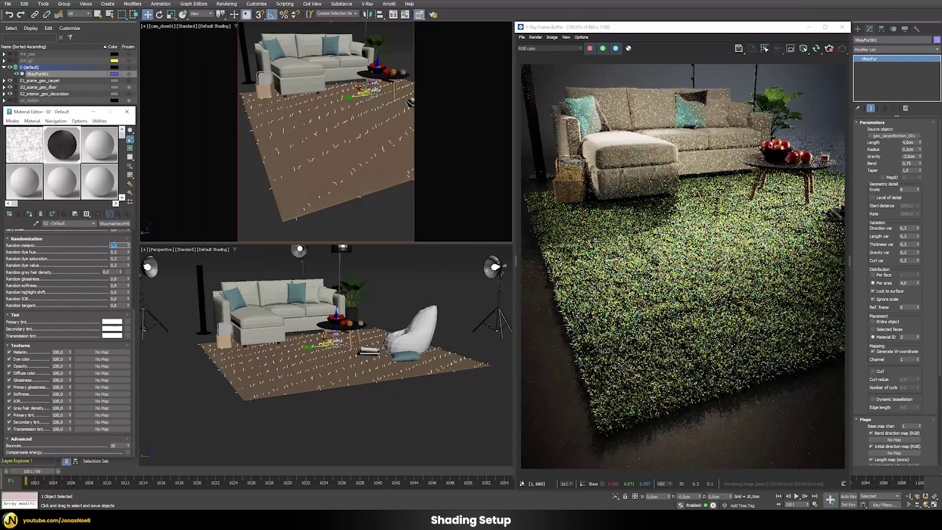
type("0,")
key("Return")
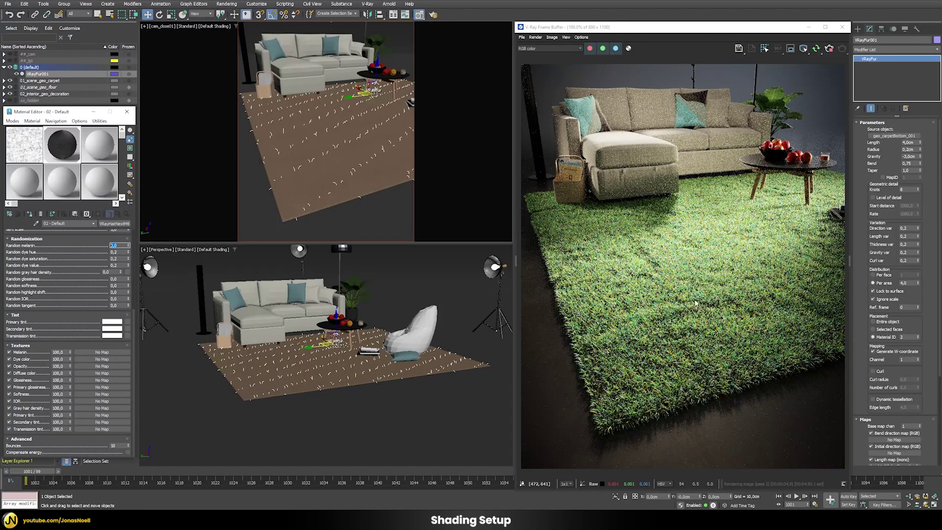
Add a VRayBitmap to the hair material's Dye color and load texCarpet_002_2K.jpg into it
scroll(56, 448, "up", 5)
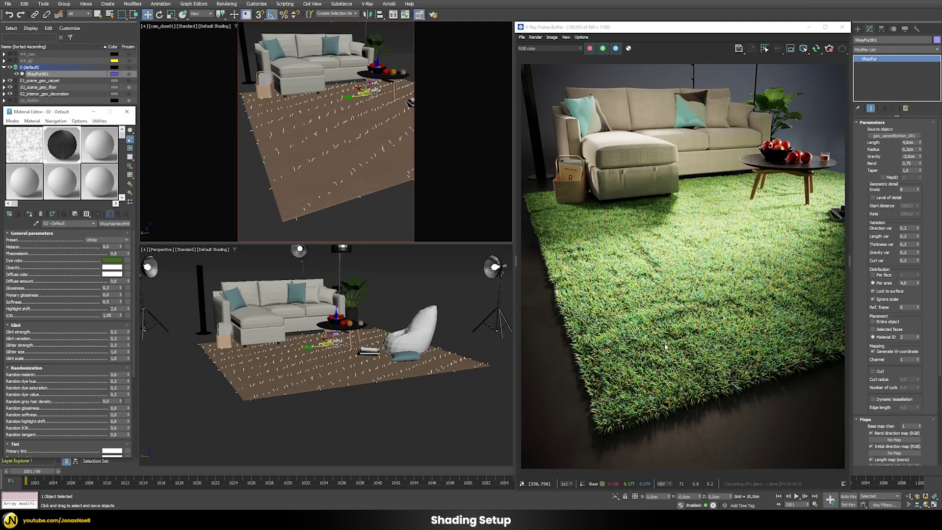
left_click(130, 261)
type("v")
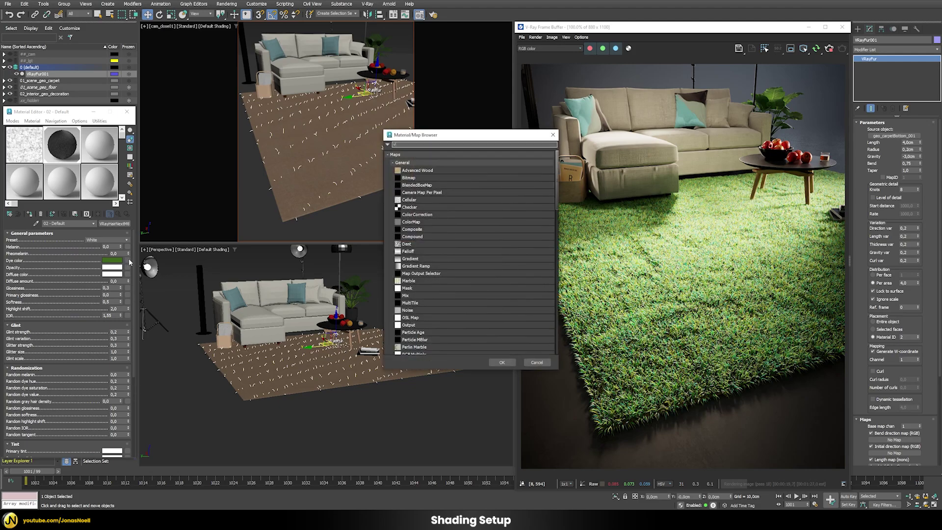
type("ray")
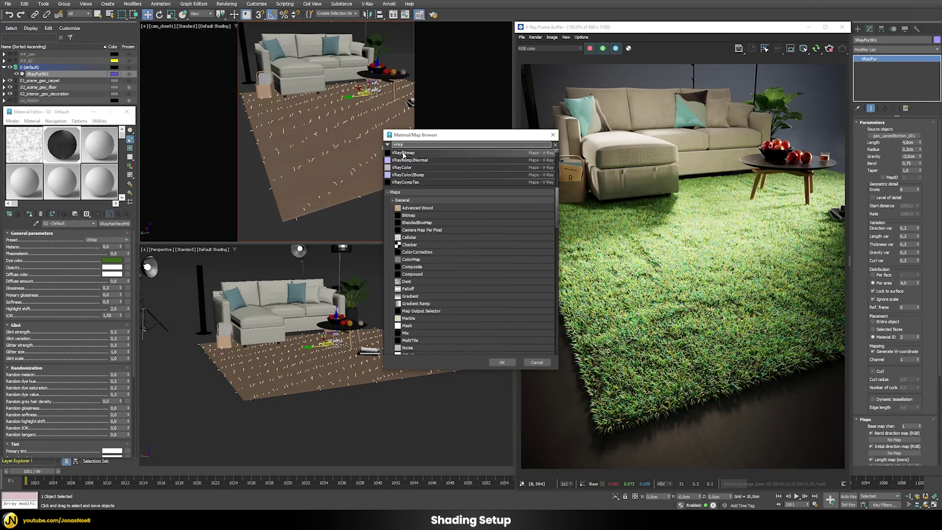
double_click(403, 153)
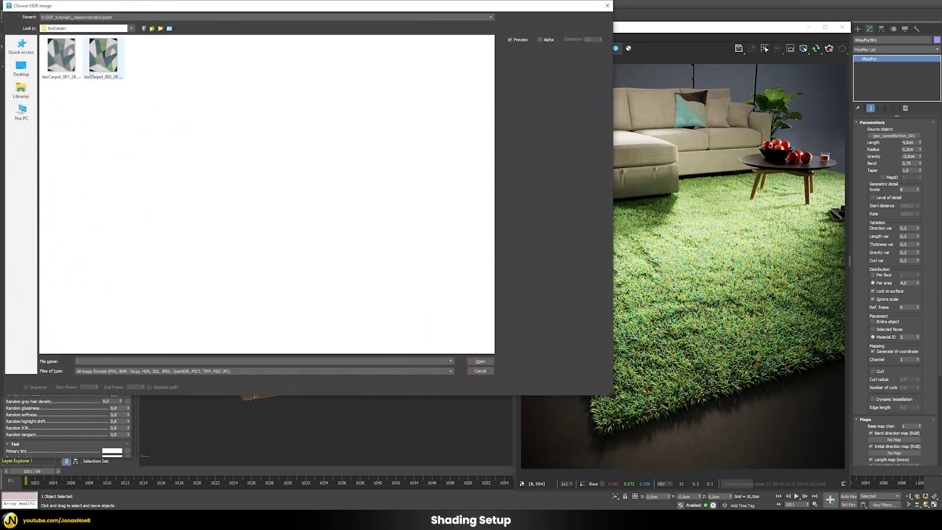
left_click(98, 58)
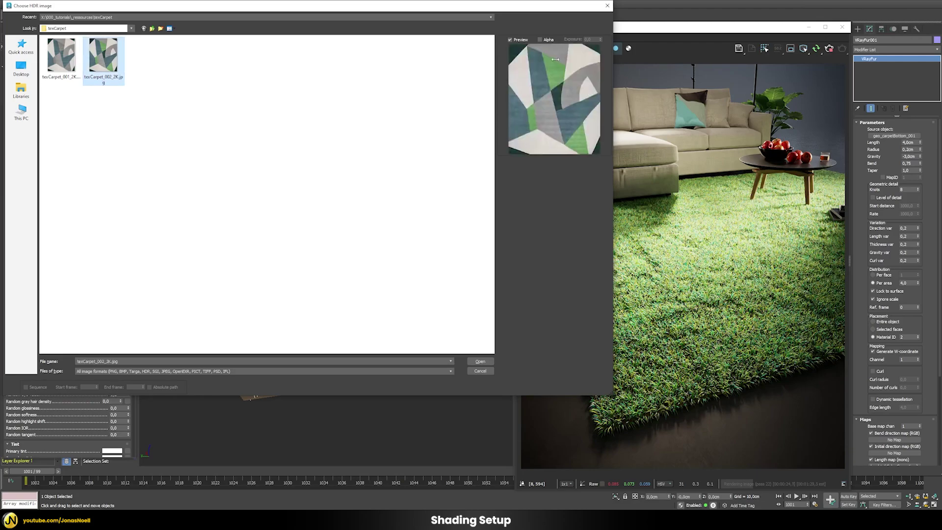
left_click(481, 363)
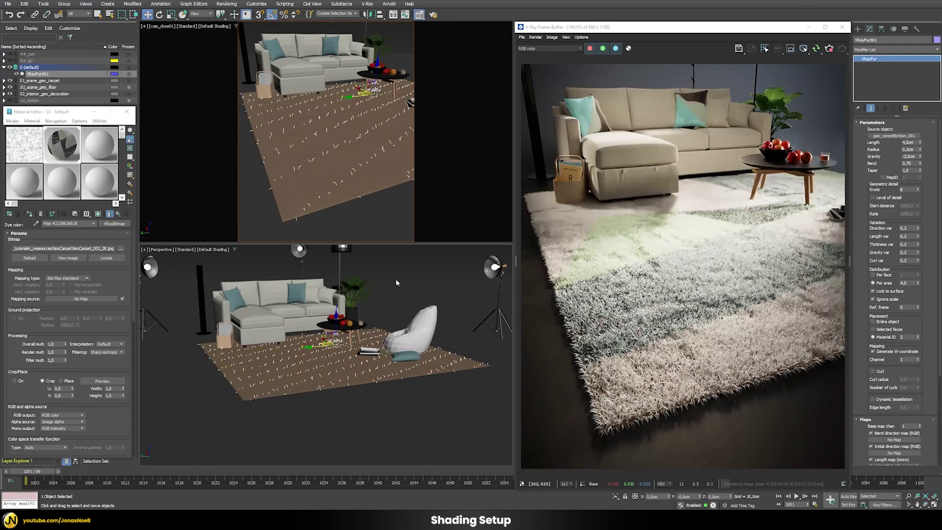
Wrap the carpet bitmap in a Color Correction map, keeping it as sub-map, and set the advanced lightness RGB gamma to 0.6
left_click(117, 224)
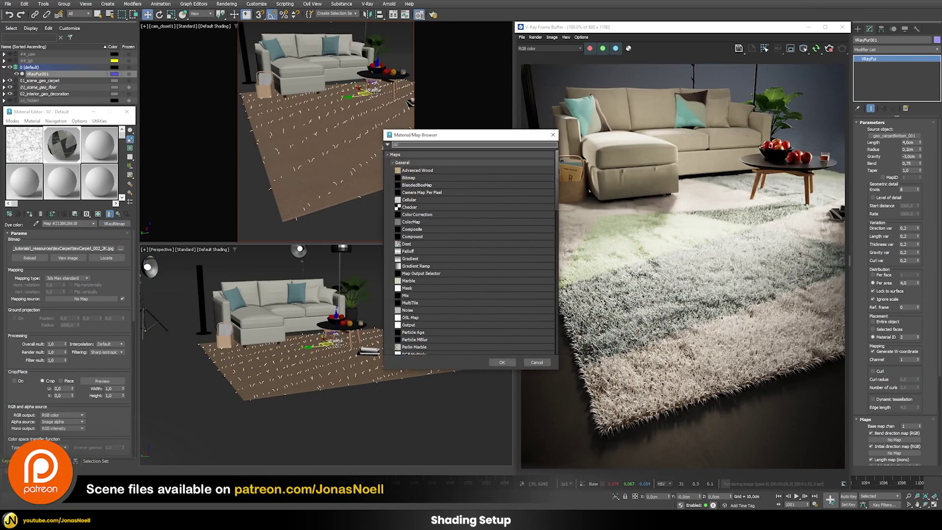
key("Return")
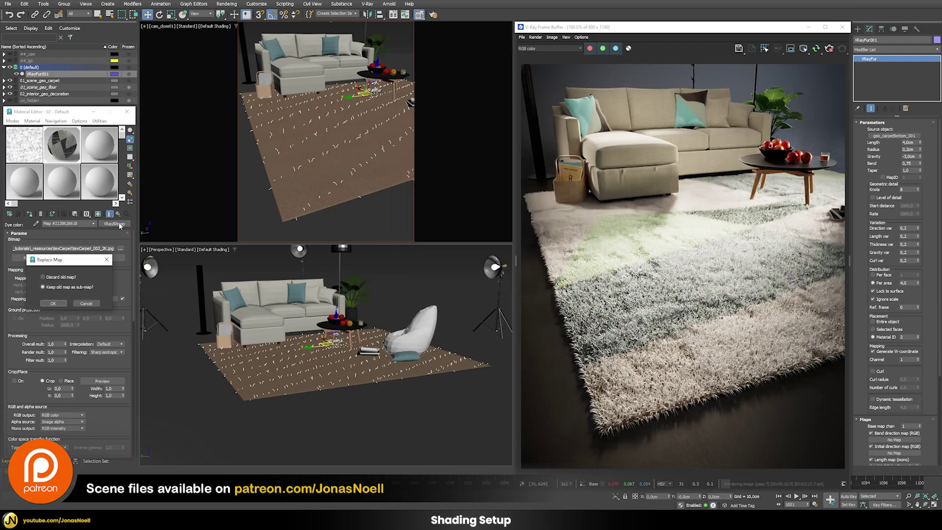
left_click(60, 303)
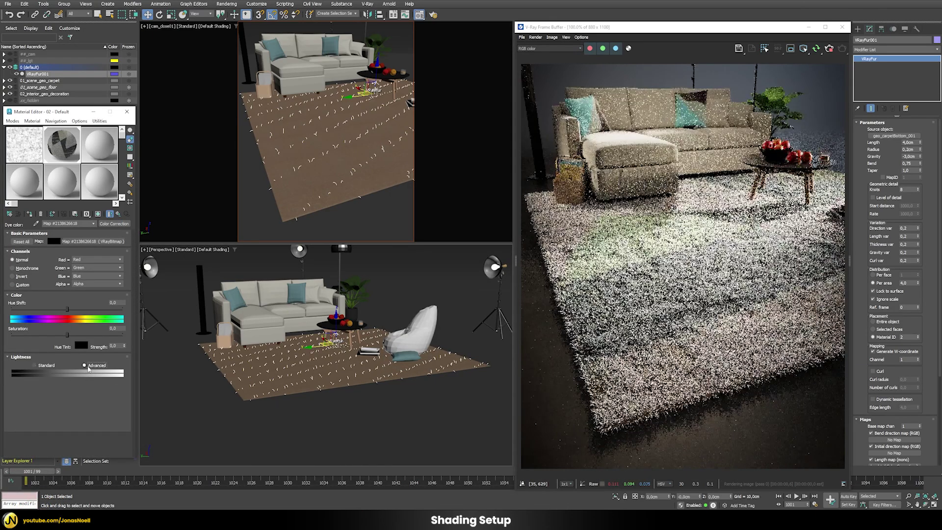
left_click(68, 394)
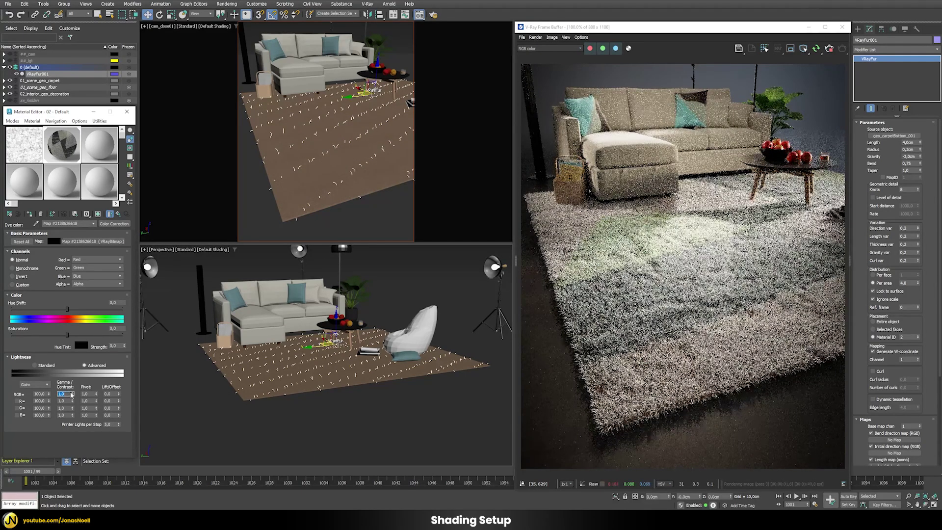
type("0,6")
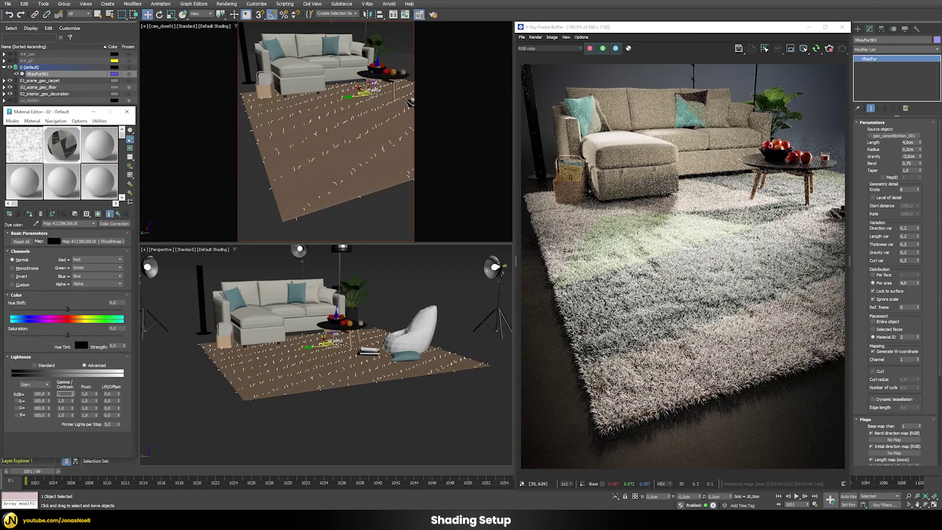
key("Return")
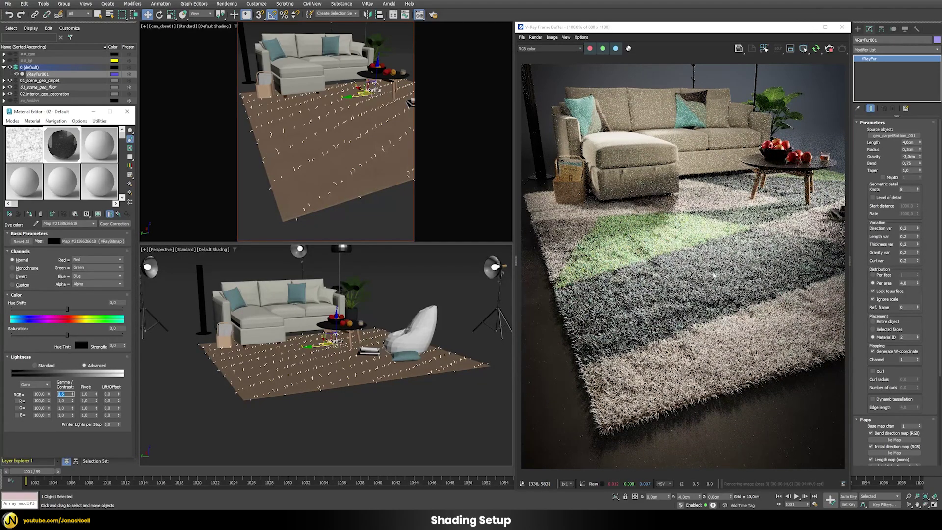
Return to the hair material and set Random dye hue, Random dye saturation and Random dye value to 0.05
left_click(109, 214)
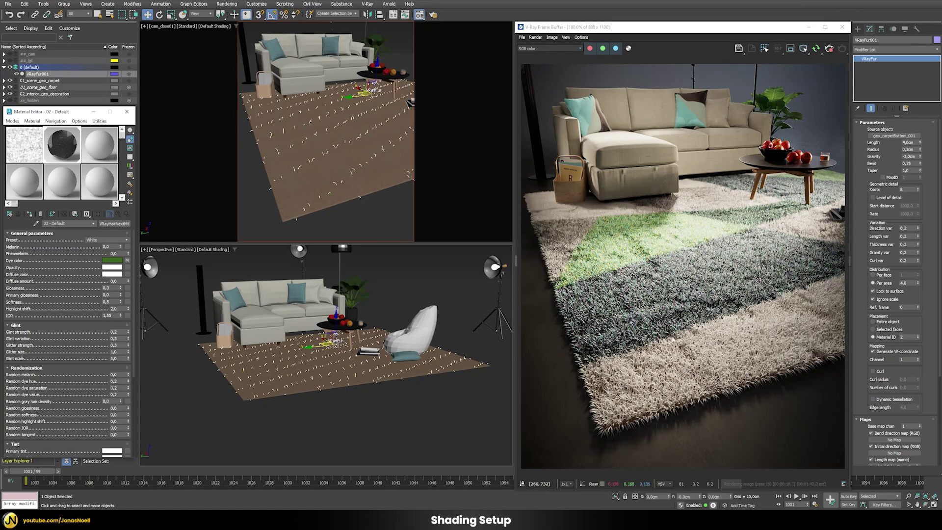
left_click(126, 381)
type("0,05")
key("Return")
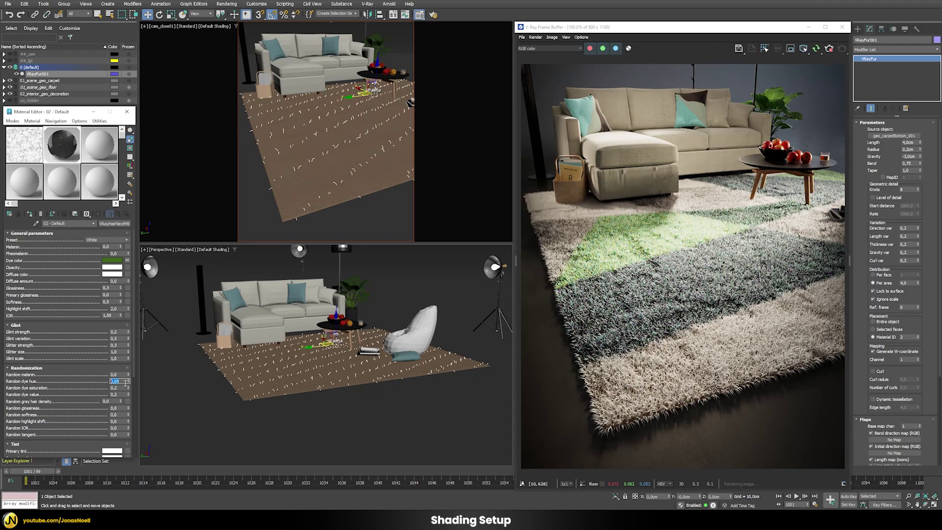
left_click(120, 387)
type("0,05")
key("Return")
left_click(120, 395)
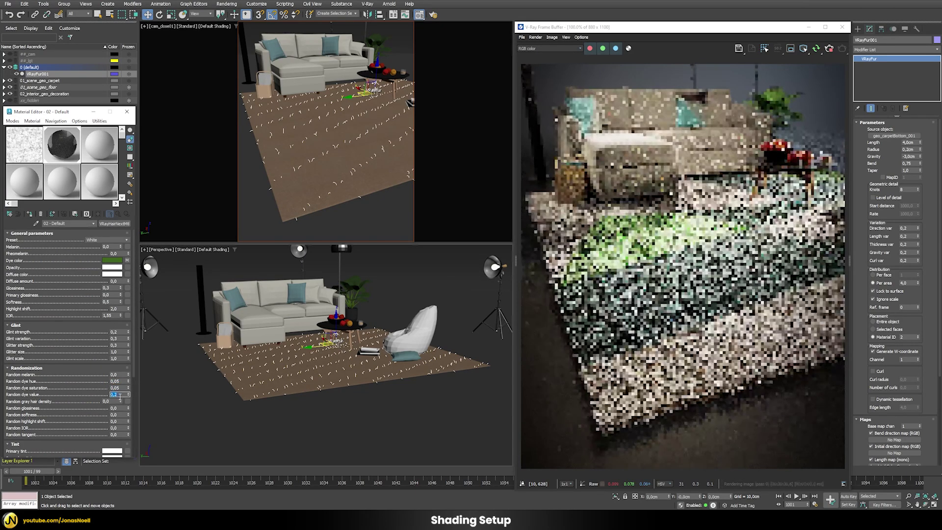
type("0,05")
key("Return")
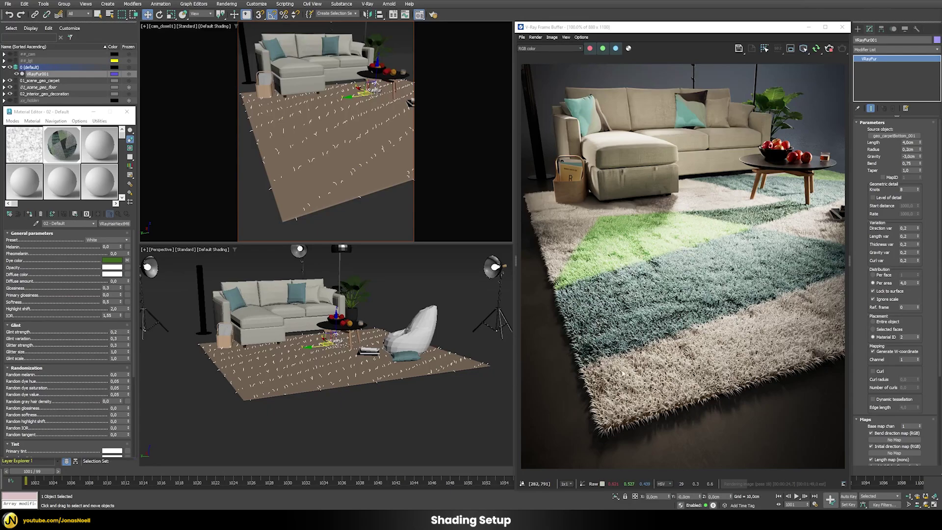
Inspect the carpet strands up close in the render and set the fur's Radius to 0.05 cm
scroll(608, 393, "up", 1)
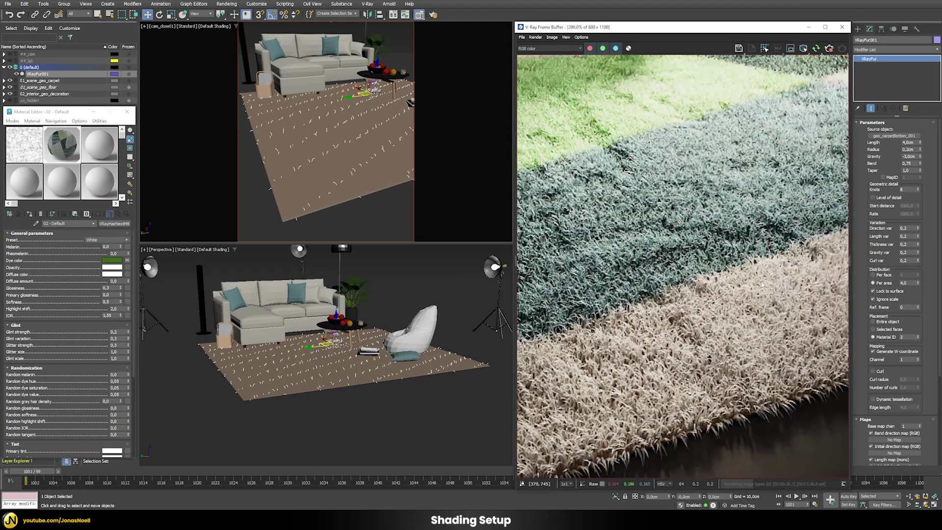
middle_click_drag(666, 432, 655, 400)
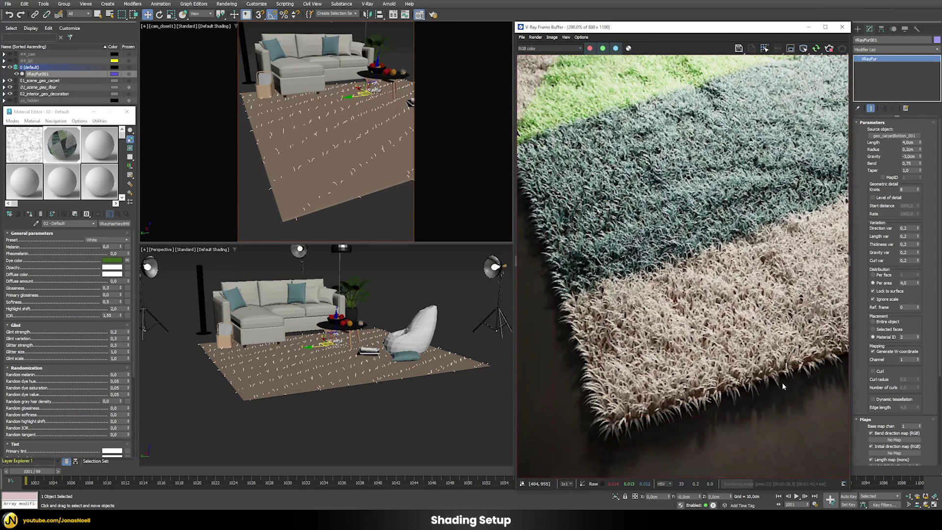
middle_click_drag(784, 386, 716, 376)
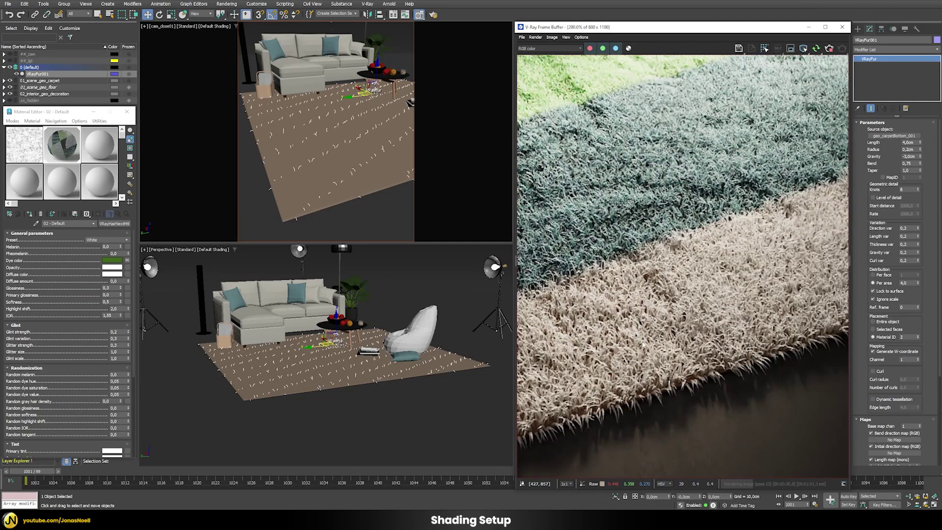
scroll(643, 344, "down", 1)
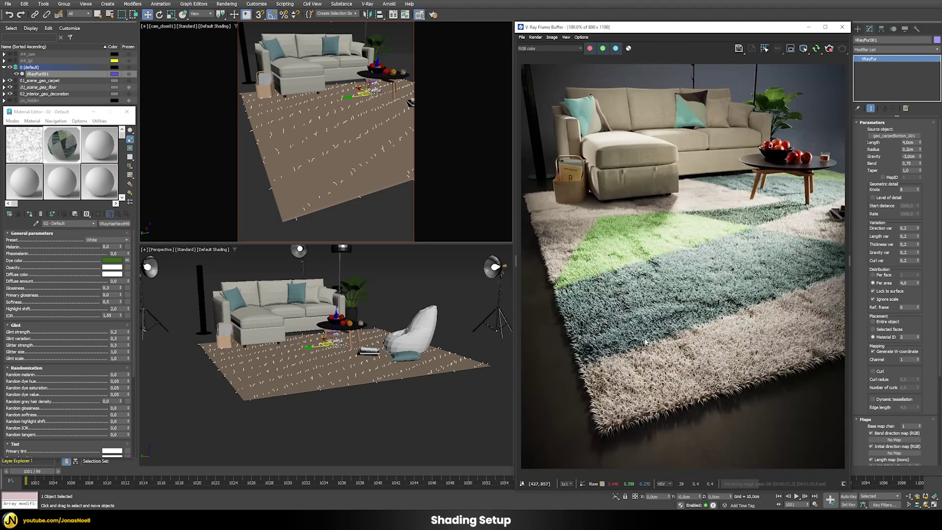
double_click(914, 149)
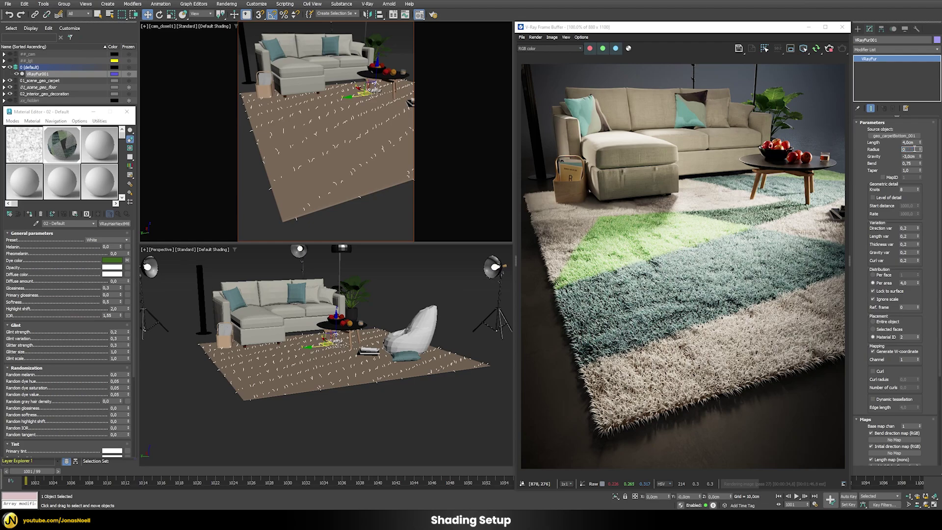
type("0,05")
key("Return")
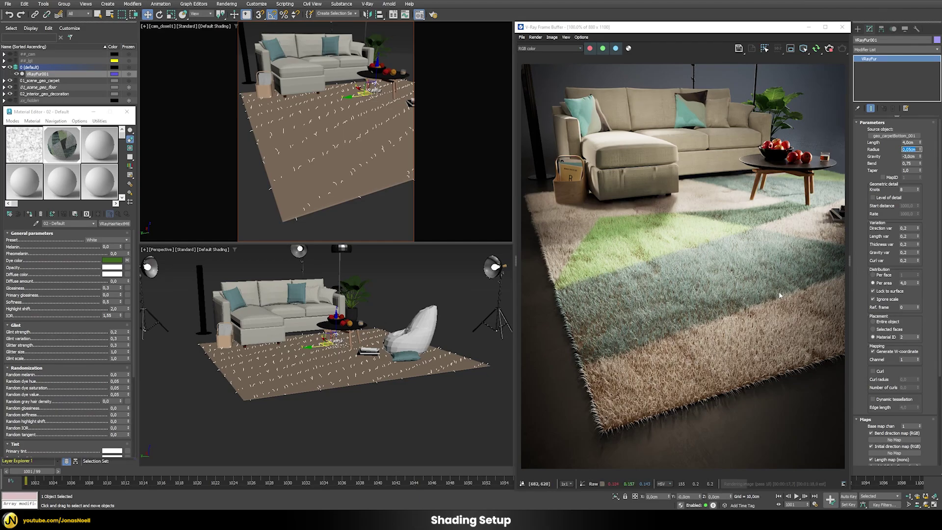
Raise the fur's Per area distribution to 16 to make the carpet denser
left_click(905, 283)
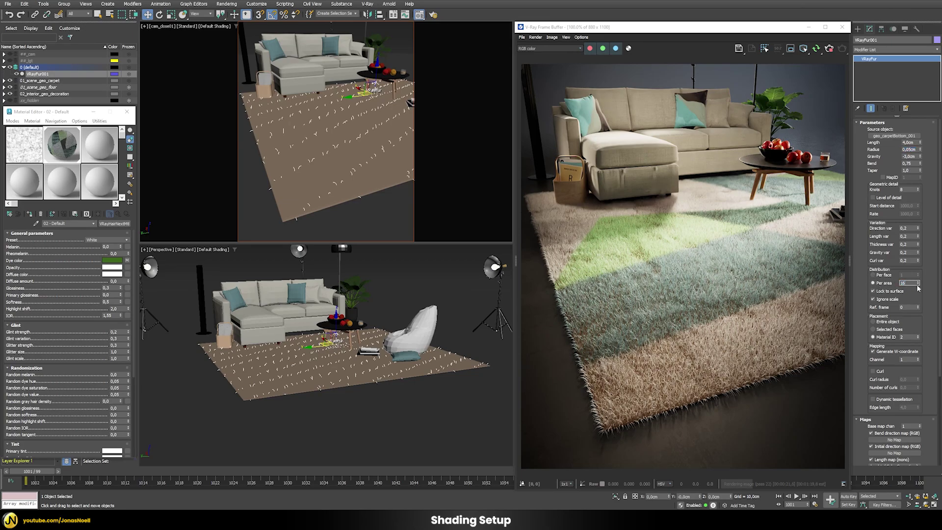
type("16")
key("Return")
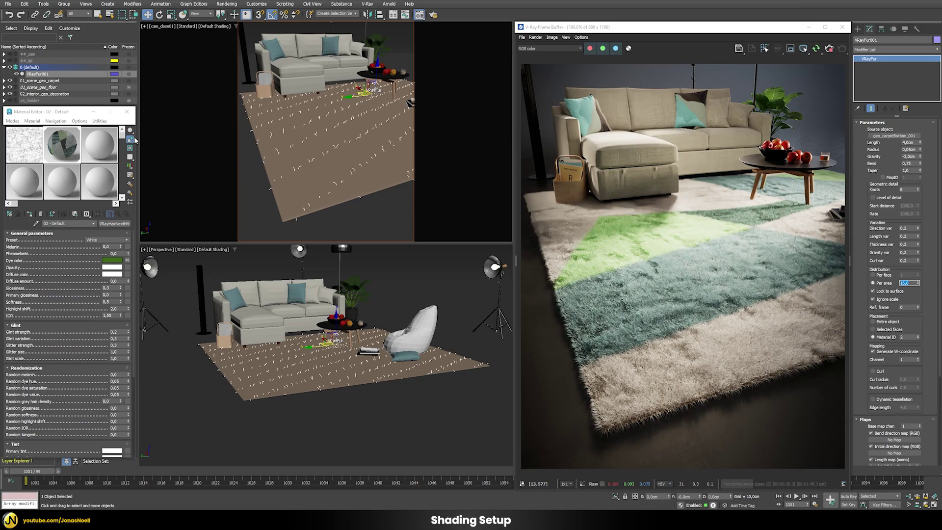
type("25")
key("Return")
Pick the carpet base's brown fabric material from the scene into an unused material slot
left_click(100, 144)
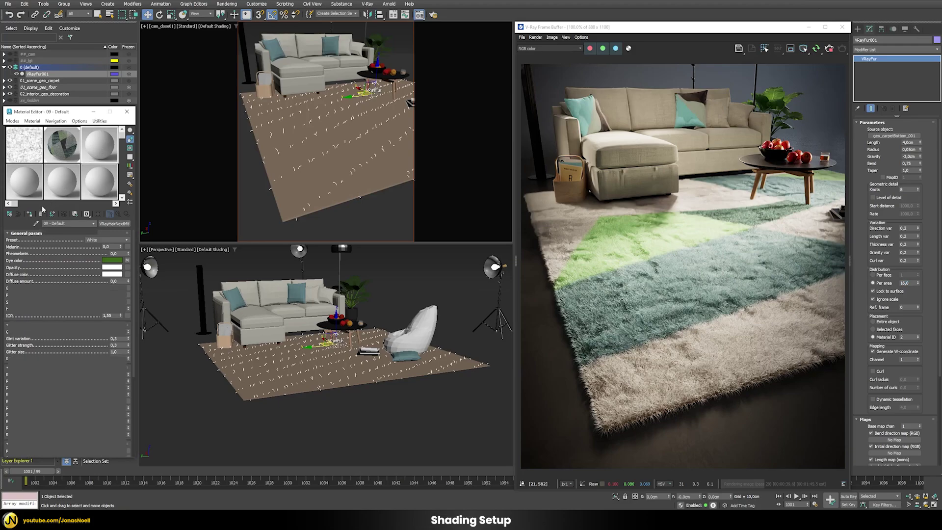
left_click(295, 188)
key("w")
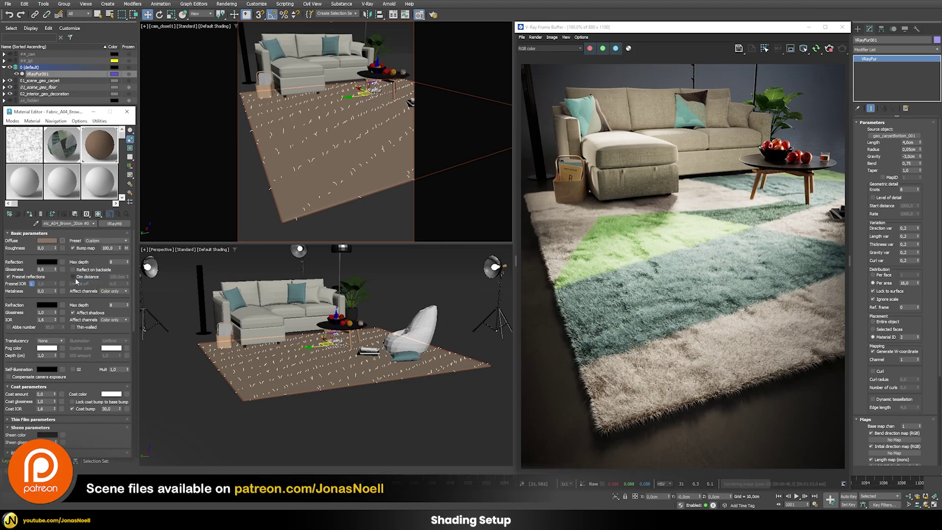
Load texCarpet_002_2K.jpg through a V-Ray HDRI bitmap map into the Diffuse slot of the brown fabric material
left_click(63, 241)
type("vra")
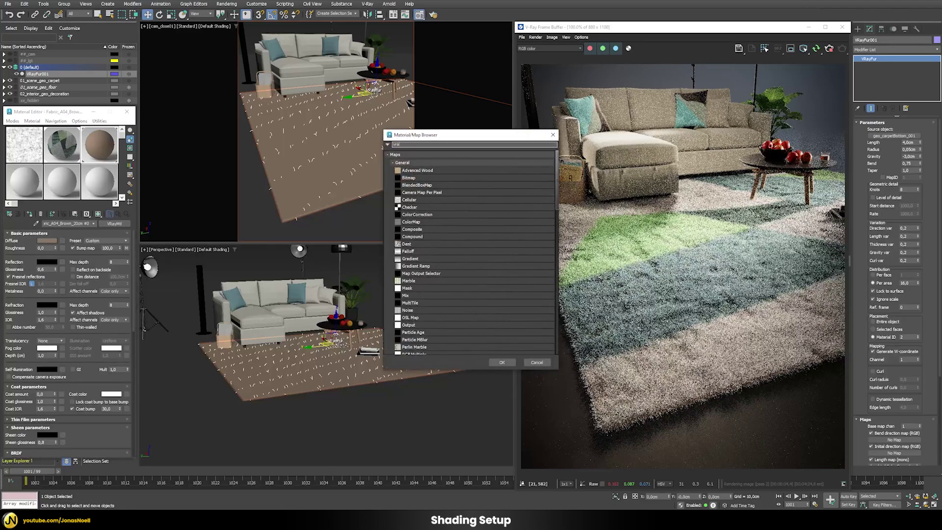
type("yhdri")
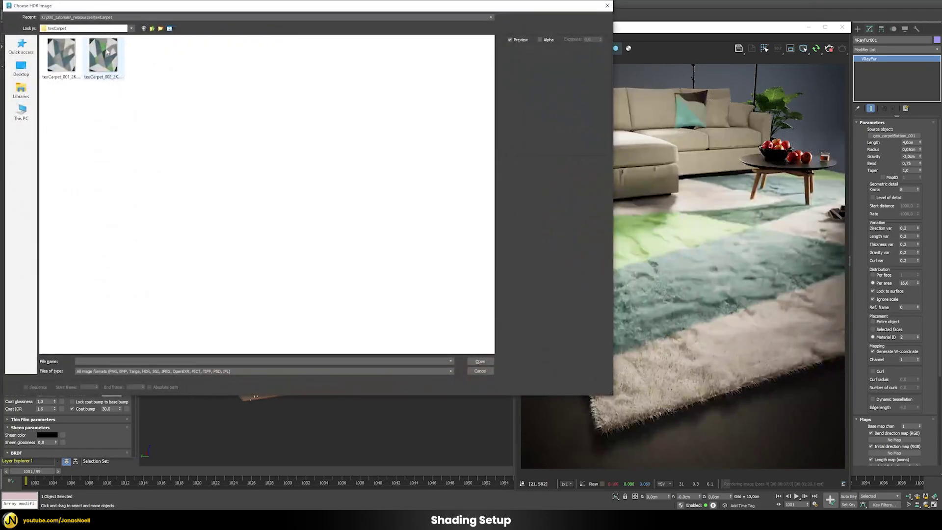
left_click(104, 55)
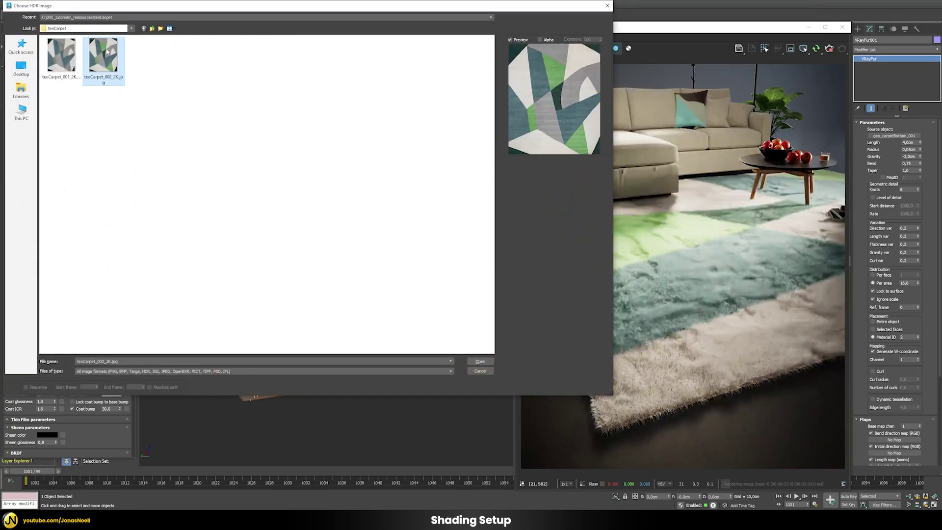
left_click(481, 362)
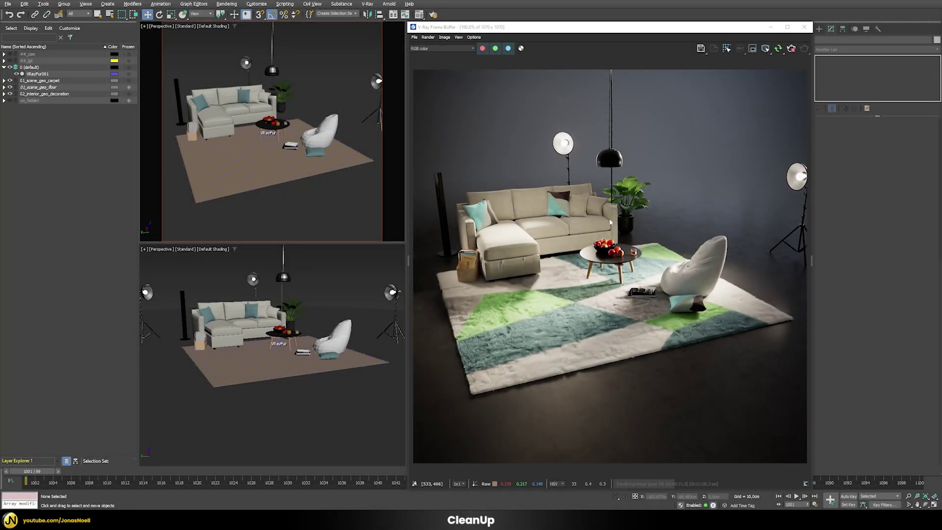
Clone the black TV speaker beside the sofa as a single instance standing on the carpet in front of it
left_click(181, 100)
left_click_drag(172, 123, 243, 162)
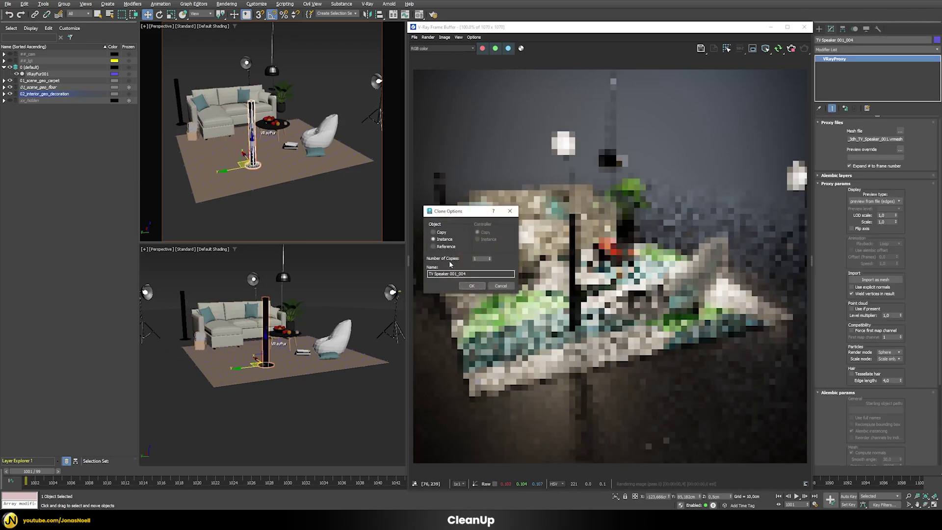
left_click(474, 287)
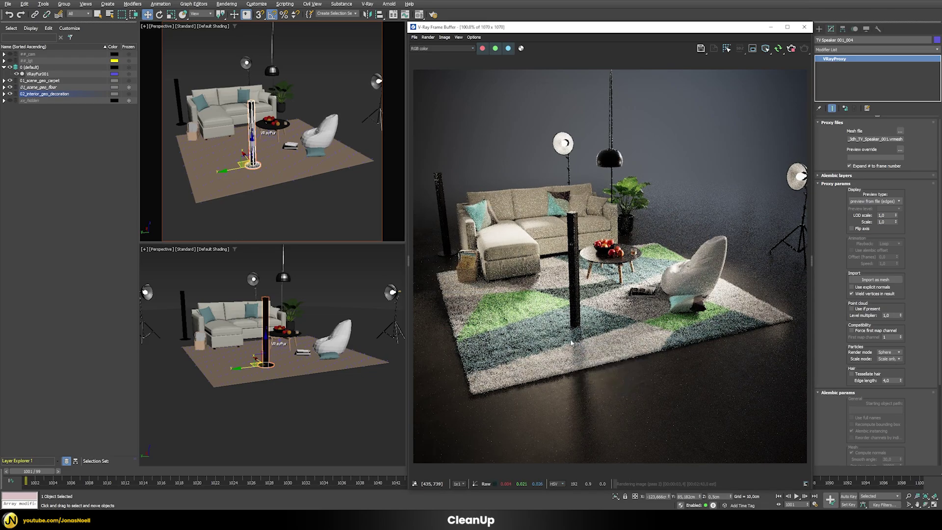
Limit the interactive render to a region around the base of the cloned speaker on the carpet
scroll(571, 342, "up", 8)
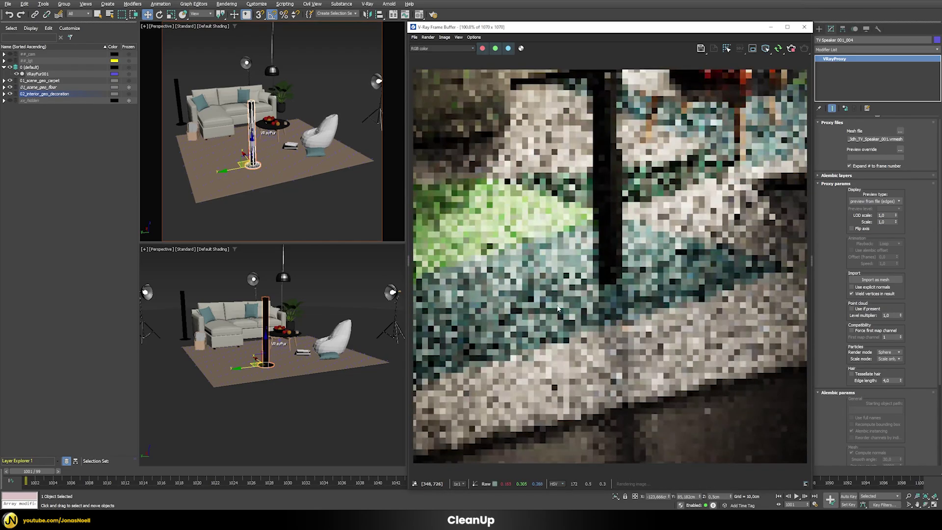
scroll(561, 309, "up", 1)
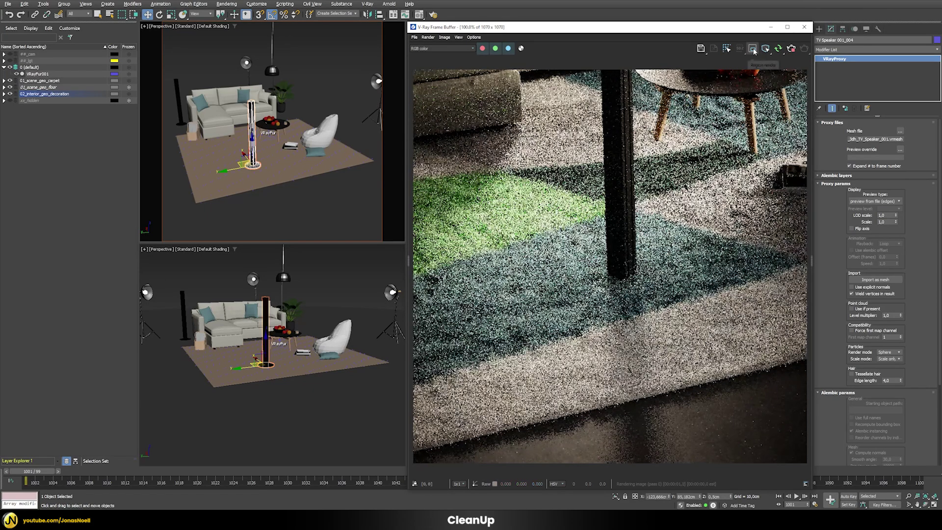
left_click(752, 49)
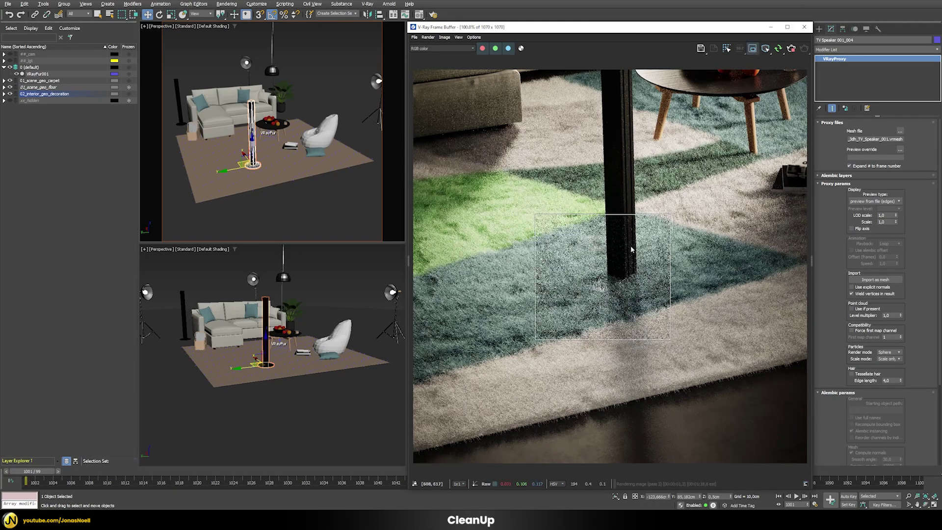
left_click_drag(683, 201, 556, 342)
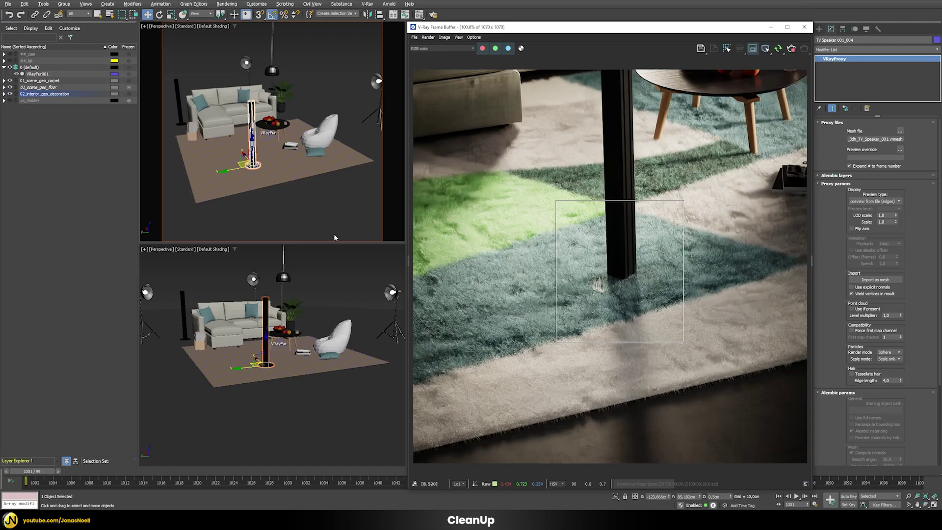
Assign a VRayDistanceTex to the Density map of the carpet's VRayFur
left_click(267, 132)
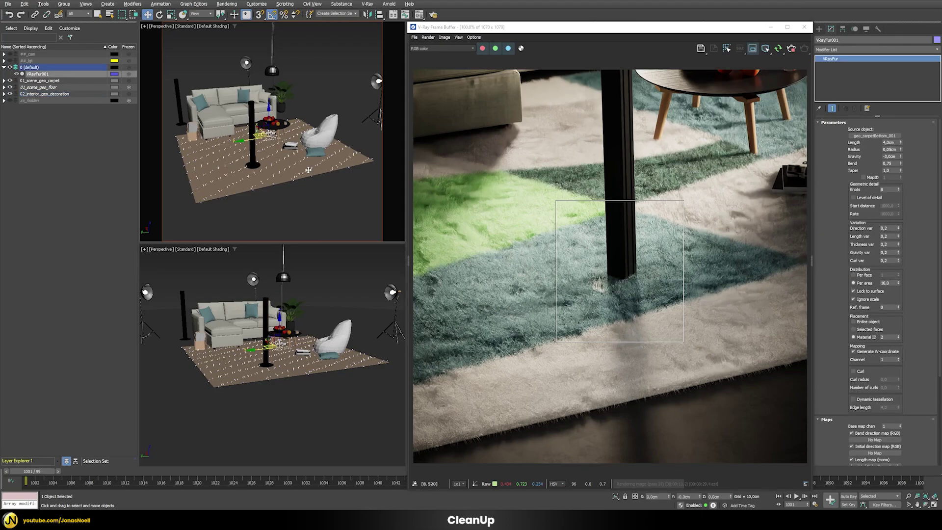
scroll(817, 366, "down", 5)
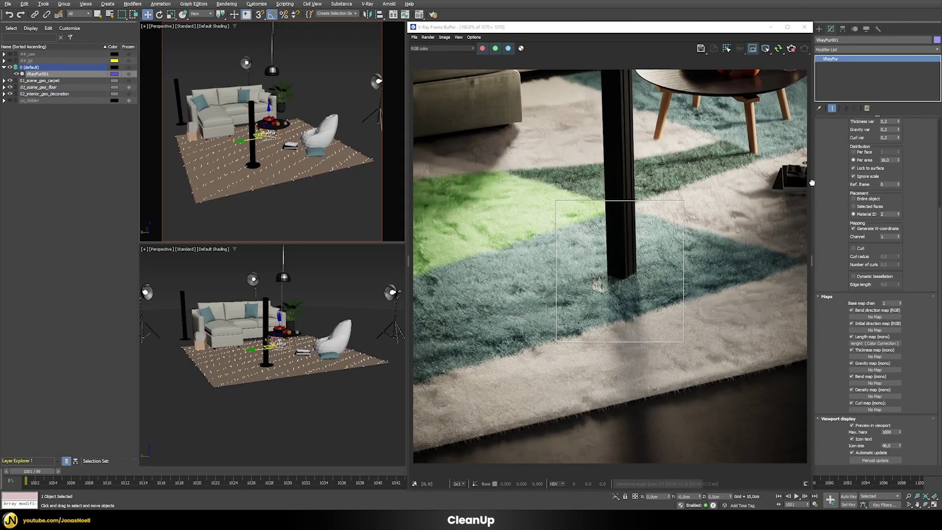
left_click(871, 400)
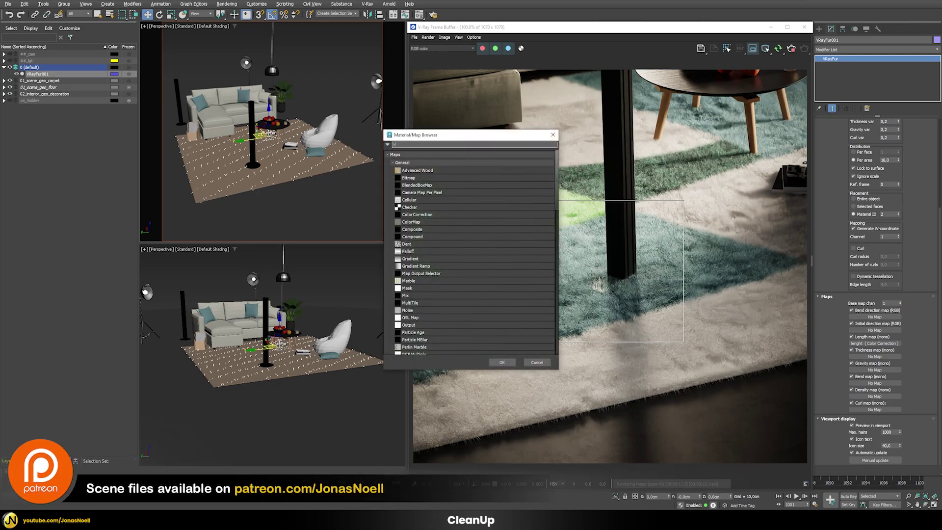
type("vrayd")
double_click(413, 160)
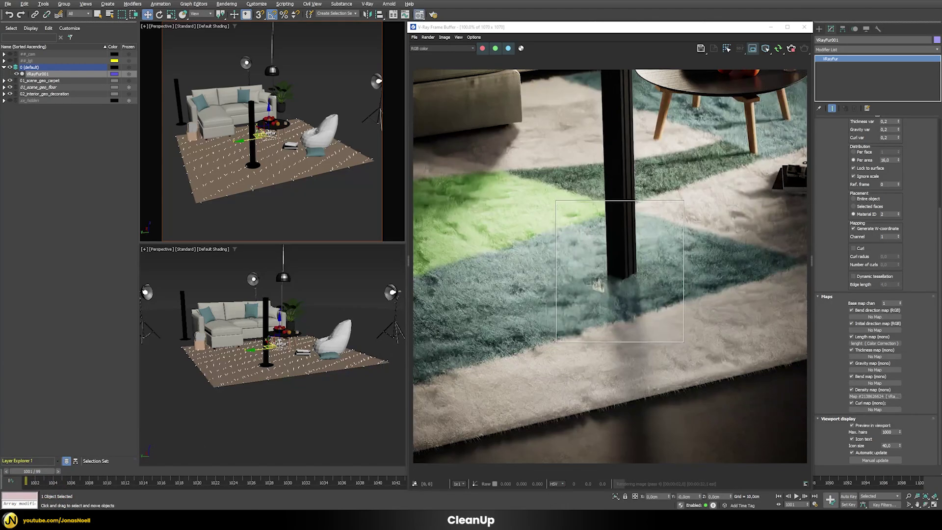
Place the fur's density map as an instance in an unused material slot
left_click(419, 14)
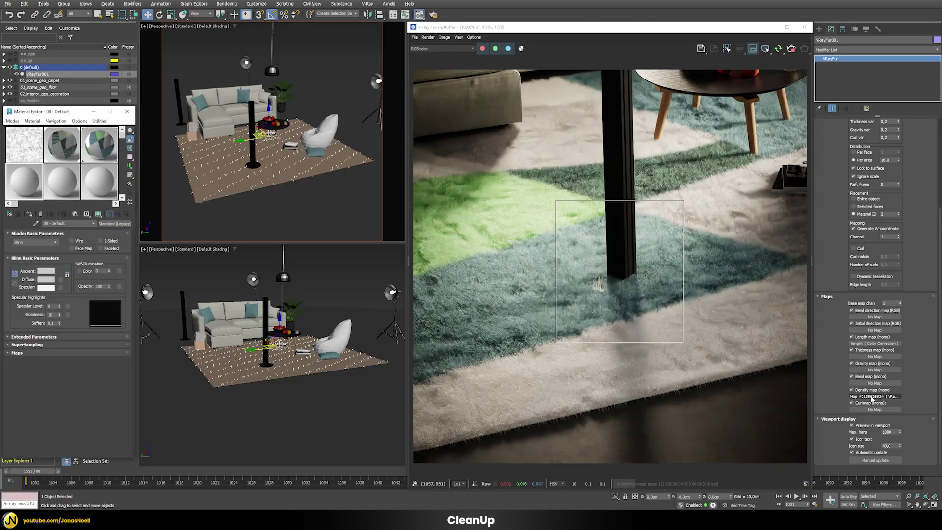
left_click_drag(875, 396, 36, 191)
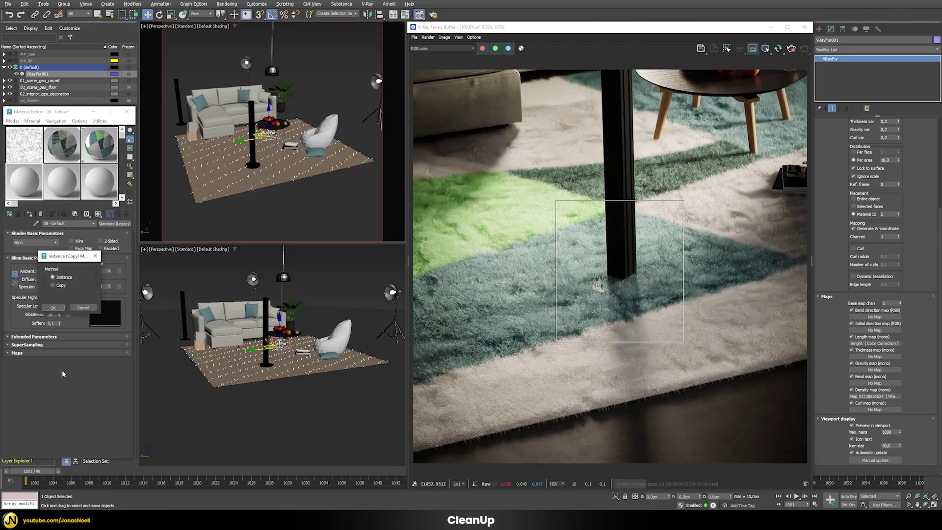
left_click(65, 311)
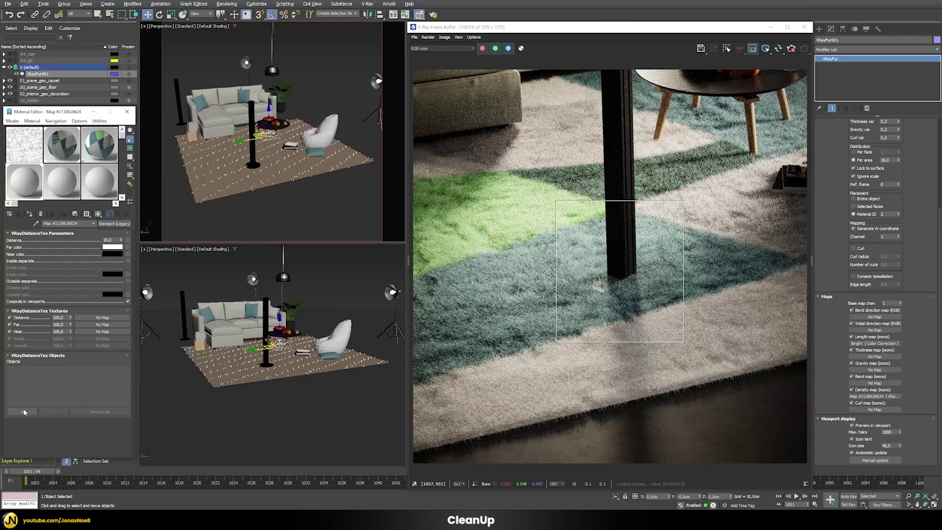
Add the cloned TV speaker to the distance texture's objects and turn off the region render
left_click(253, 130)
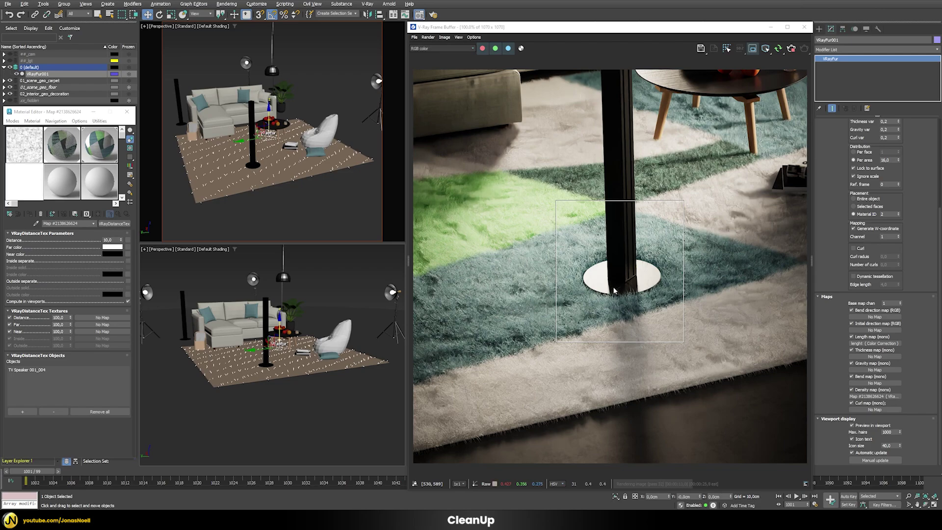
mouse_move(623, 284)
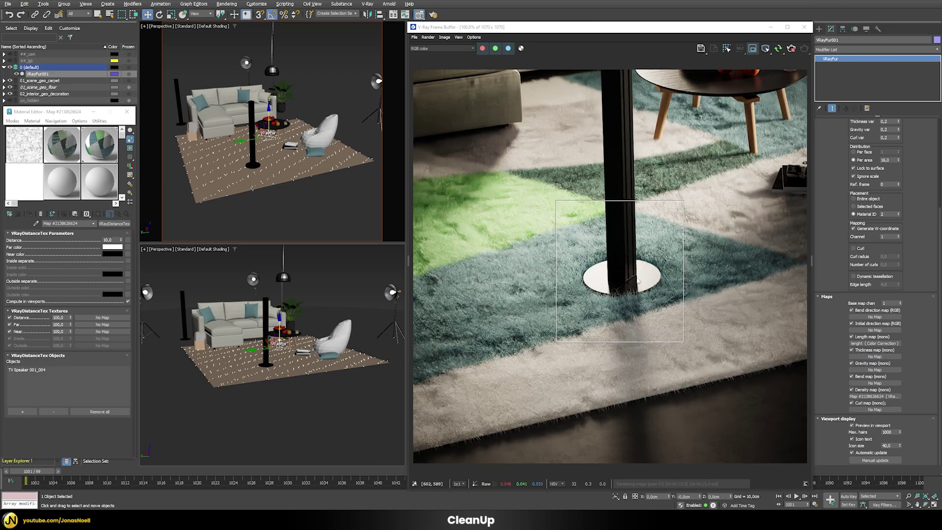
left_click(752, 48)
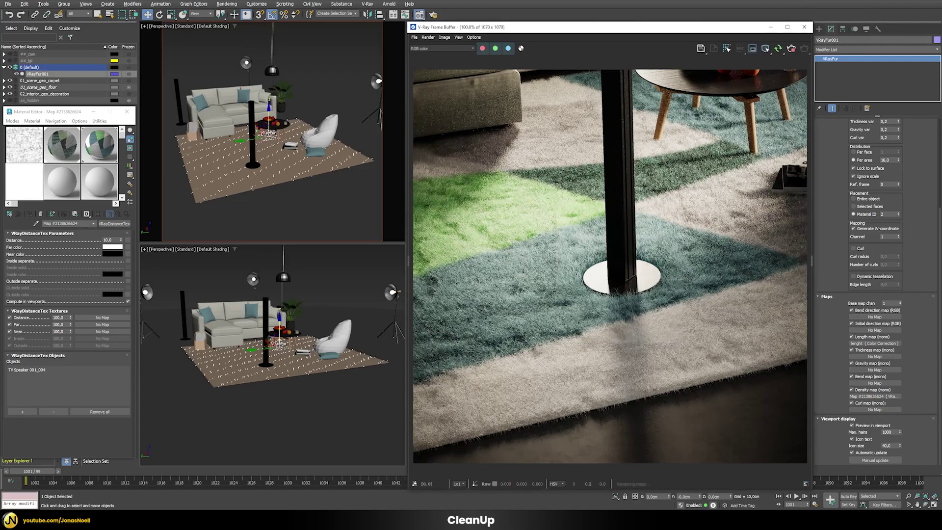